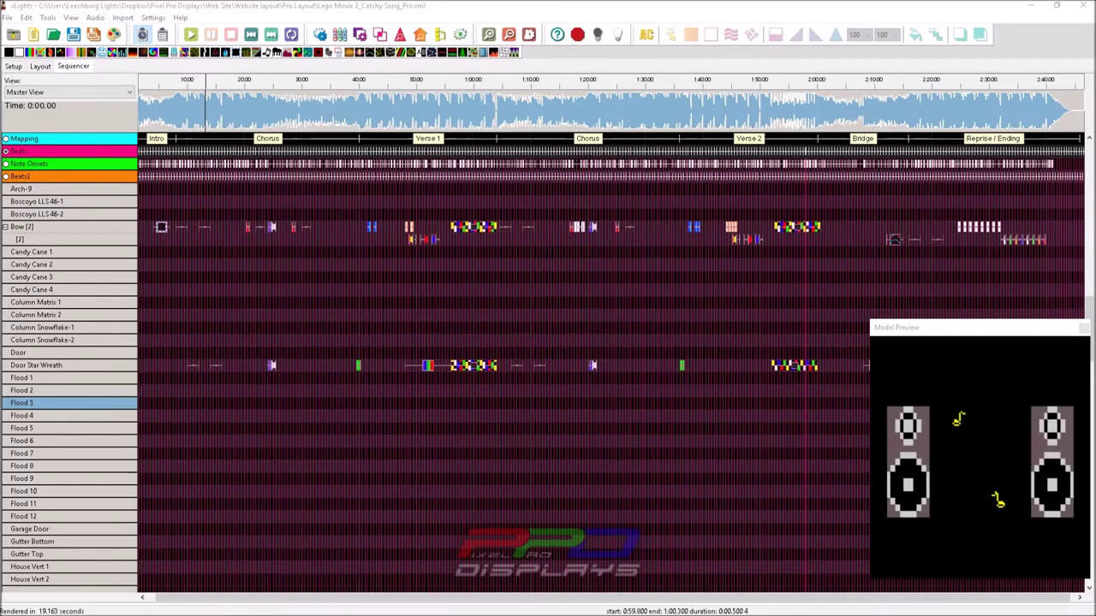
Select the Intro section and then the Mapping timing track
{"action": "left_click", "coordinate": [111, 143]}
{"action": "left_click", "coordinate": [153, 141]}
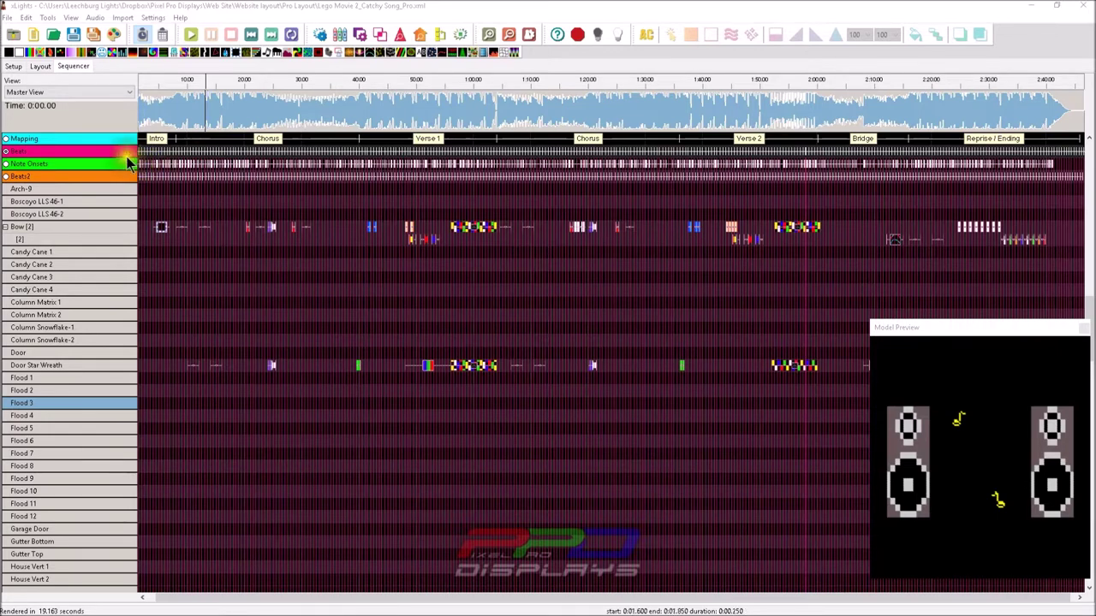
{"action": "left_click", "coordinate": [71, 137]}
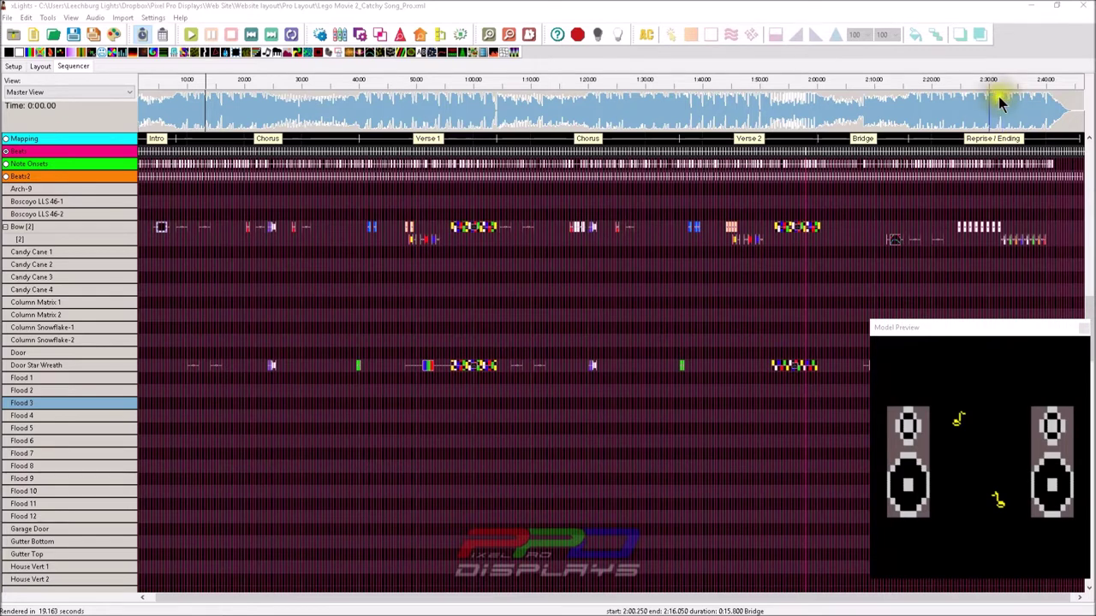
Set Settings > Timing DClick Mode to Edit Text
{"action": "left_click", "coordinate": [152, 17]}
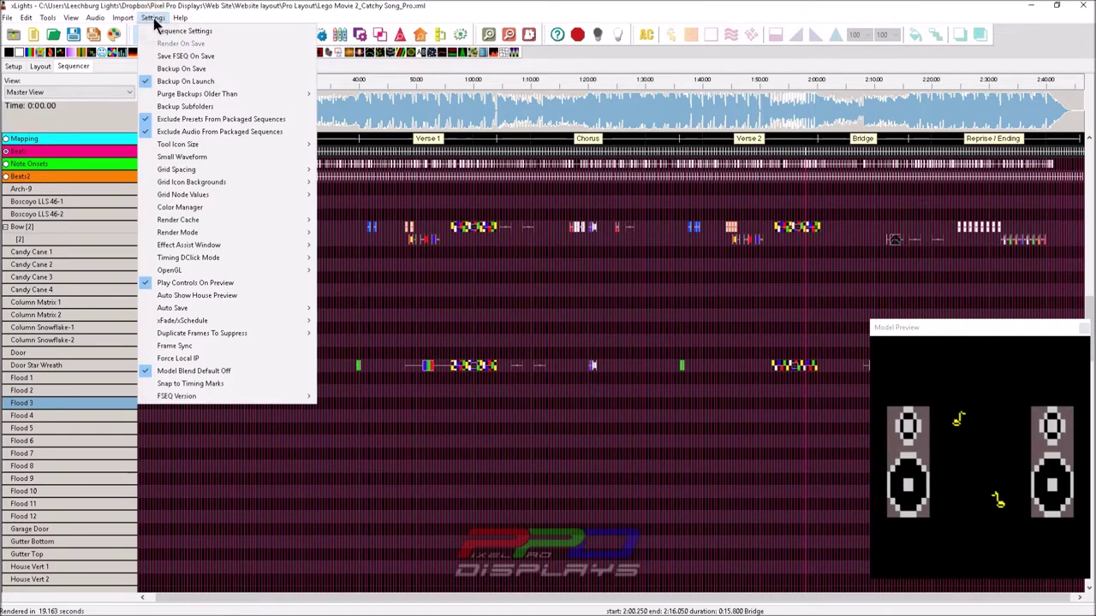
{"action": "mouse_move", "coordinate": [158, 257]}
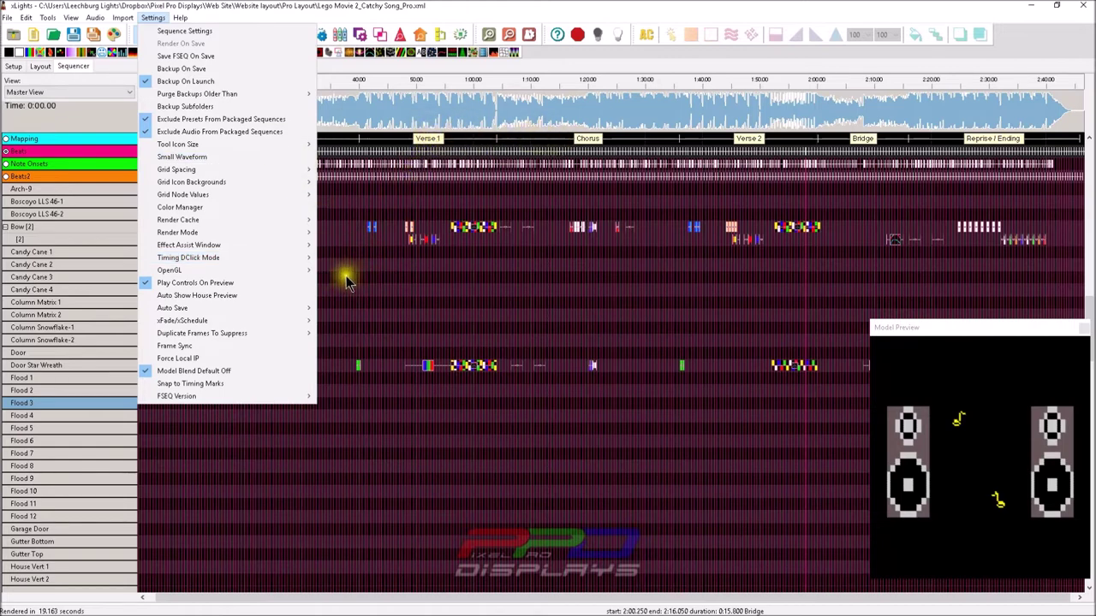
{"action": "mouse_move", "coordinate": [291, 259]}
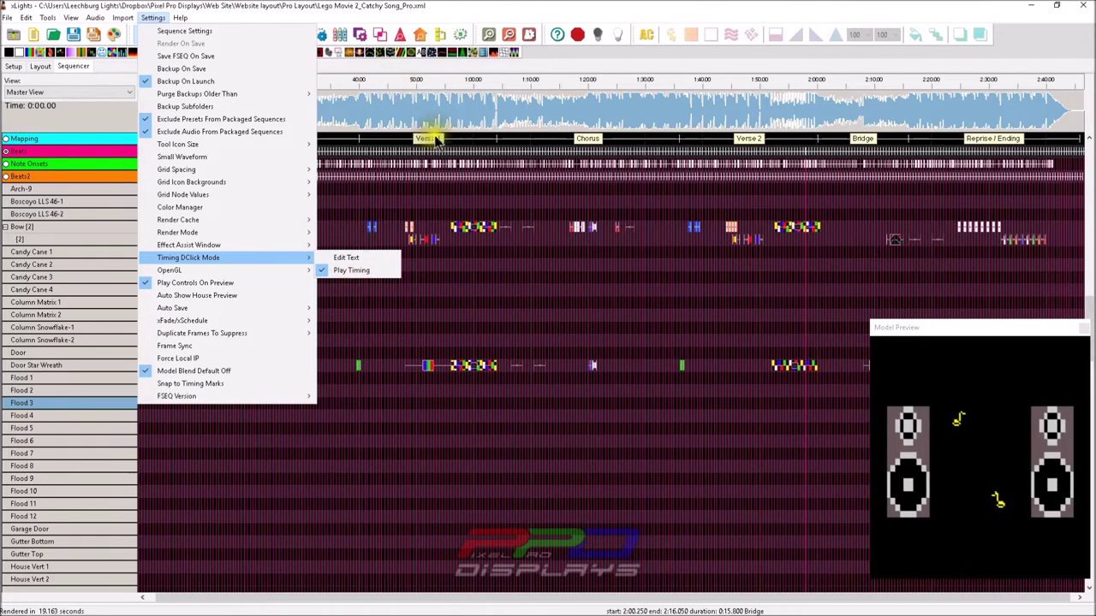
{"action": "left_click", "coordinate": [342, 258]}
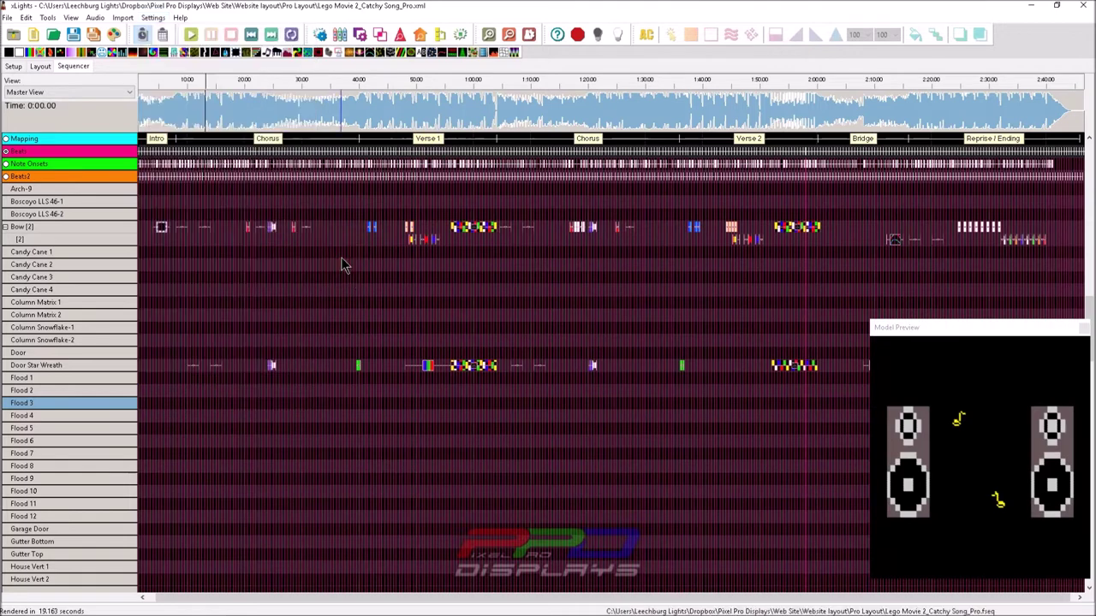
Cancel the Verse 1 label edit, switch Timing DClick Mode to Play Timing, and play Verse 1
{"action": "double_click", "coordinate": [429, 141]}
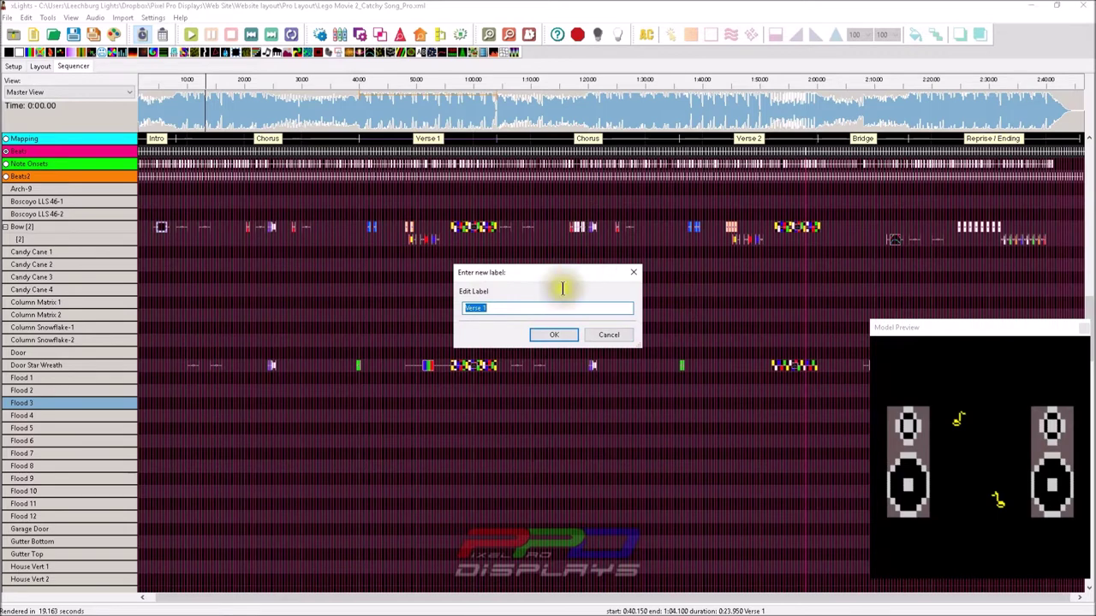
{"action": "left_click", "coordinate": [606, 335]}
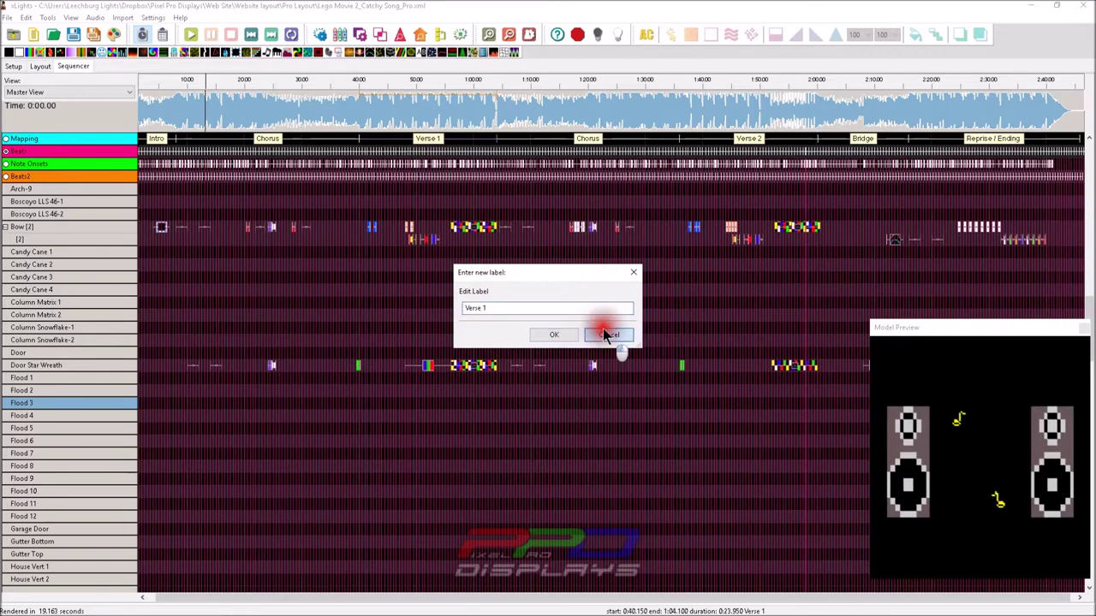
{"action": "left_click", "coordinate": [152, 17]}
{"action": "mouse_move", "coordinate": [172, 259]}
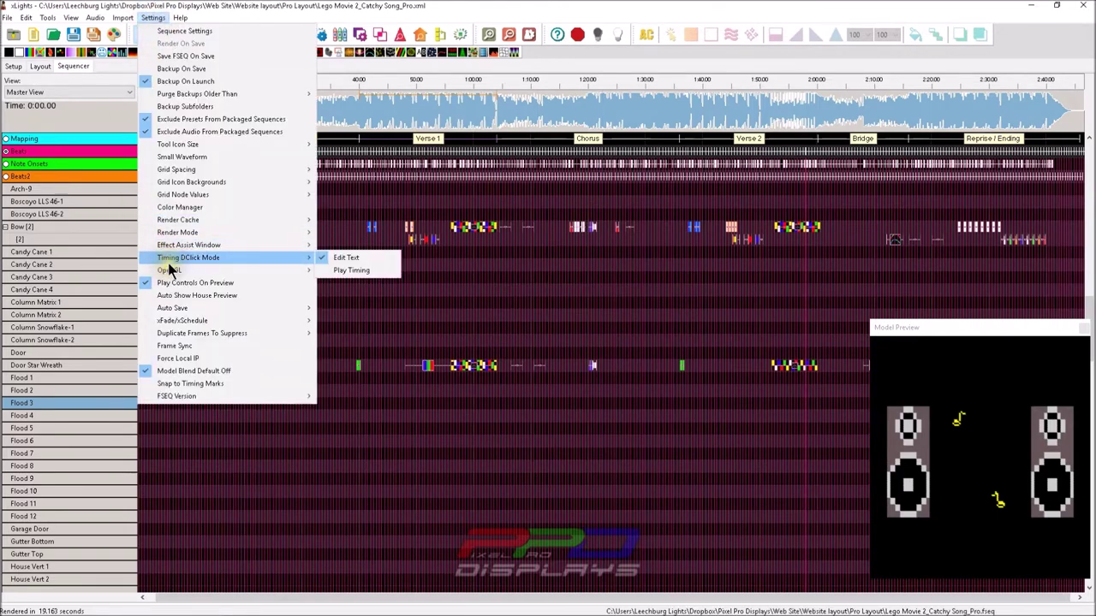
{"action": "left_click", "coordinate": [351, 269]}
{"action": "double_click", "coordinate": [428, 139]}
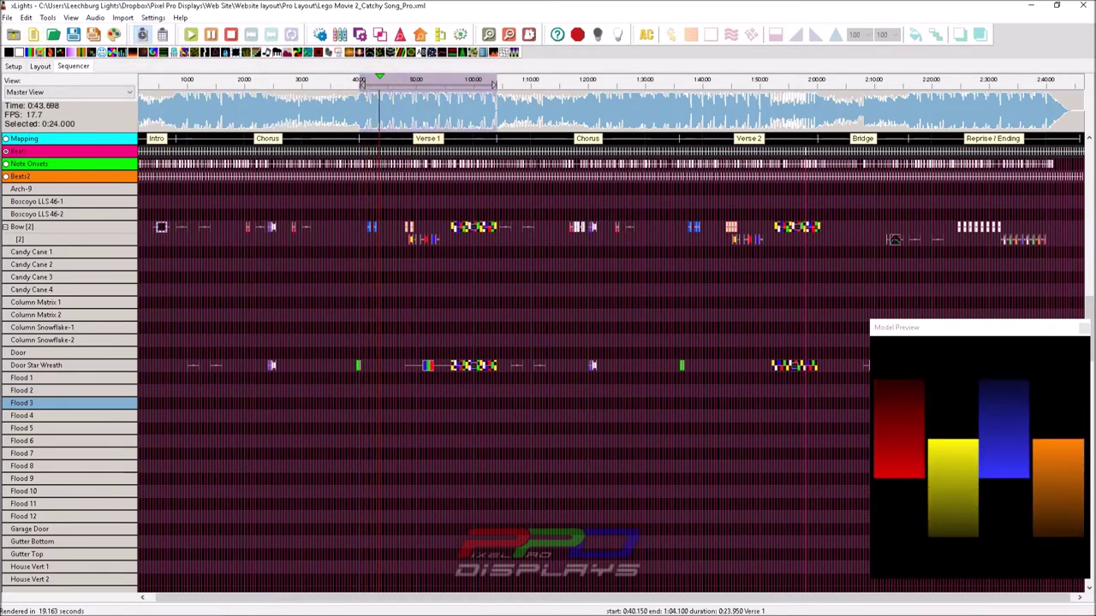
Stop the Verse 1 playback, then play and stop the selected Intro section
{"action": "left_click", "coordinate": [235, 41]}
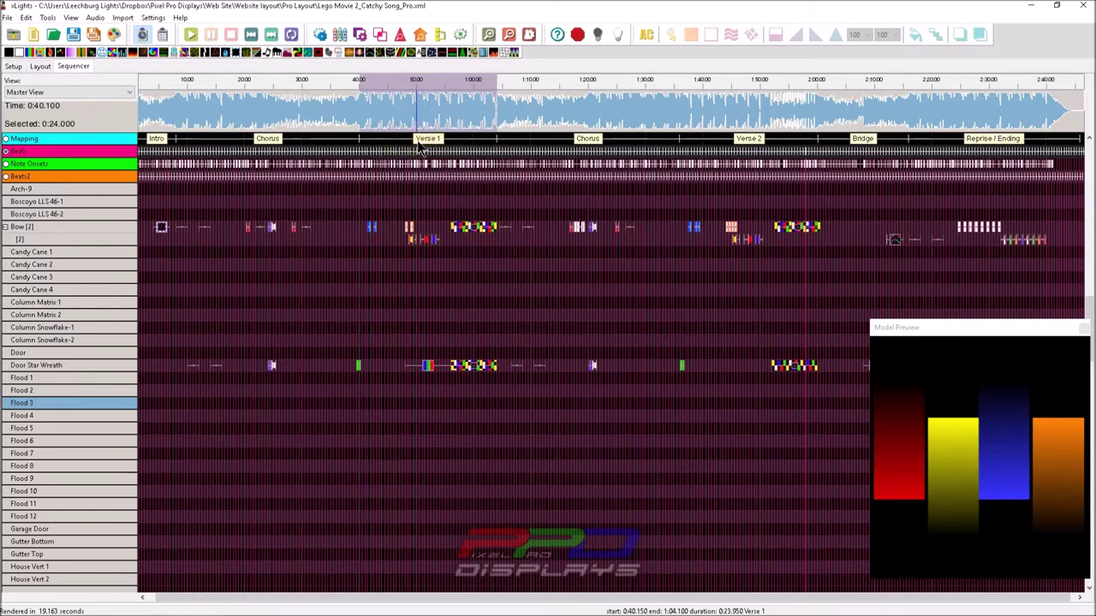
{"action": "left_click", "coordinate": [156, 139]}
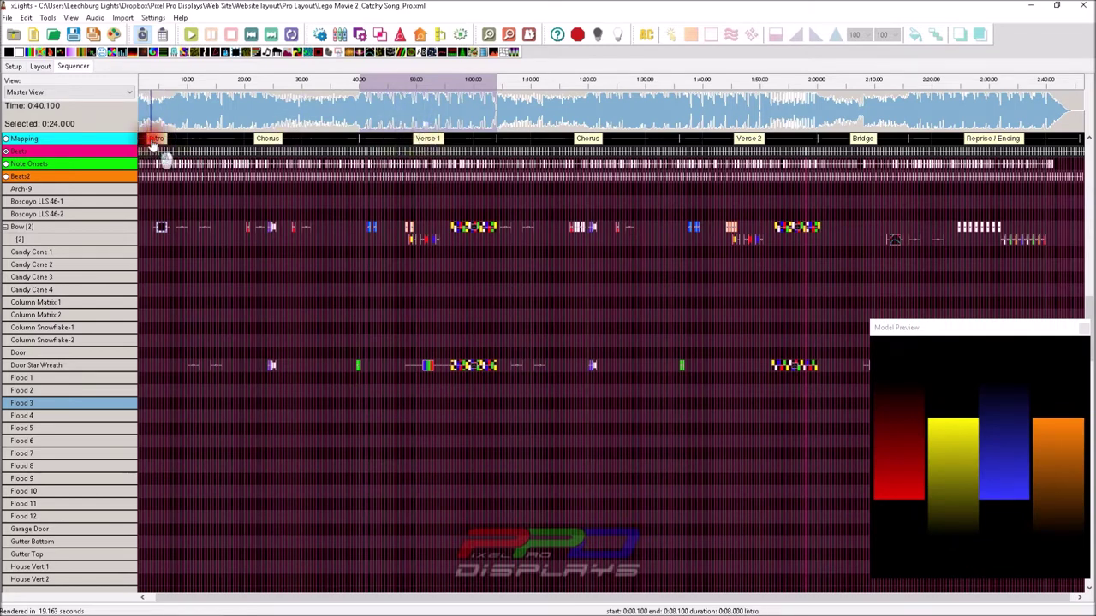
{"action": "key", "text": "space"}
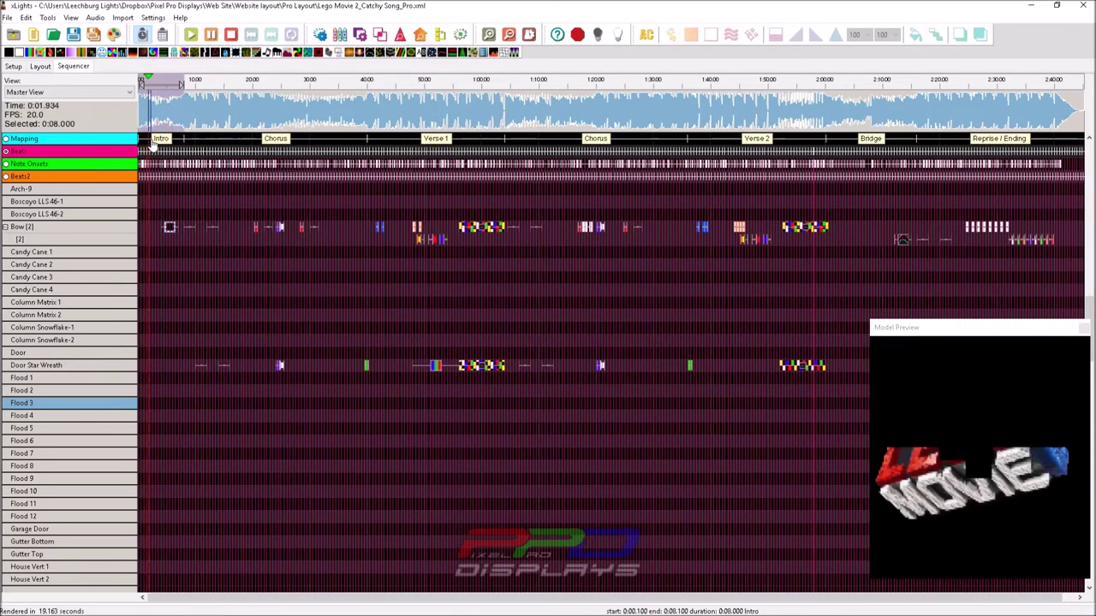
{"action": "key", "text": "space"}
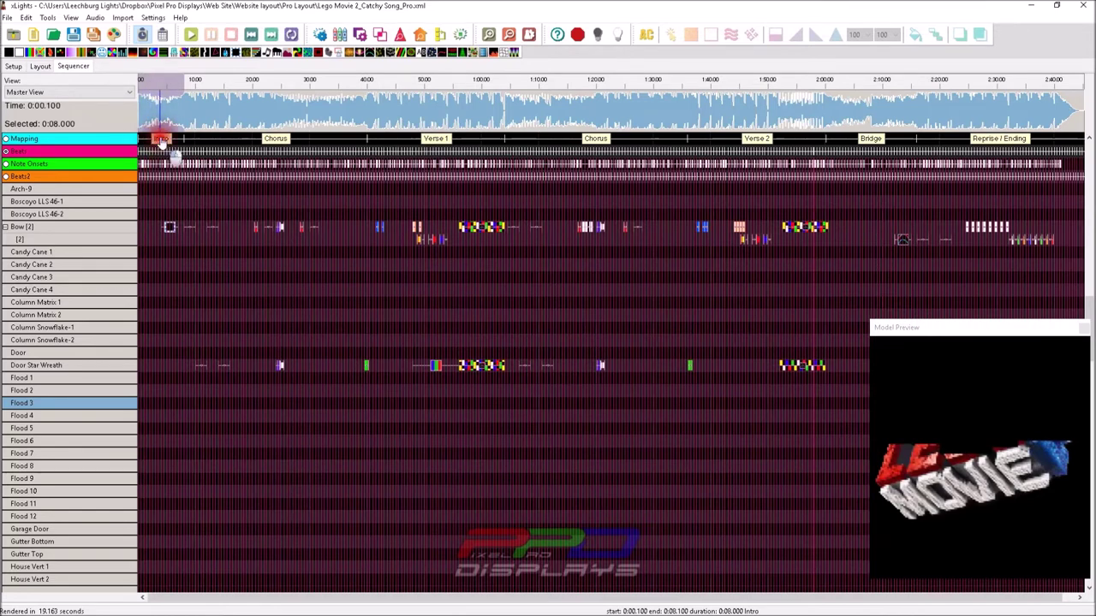
Open the Intro label editor and close it, leaving the label Intro unchanged
{"action": "double_click", "coordinate": [156, 139]}
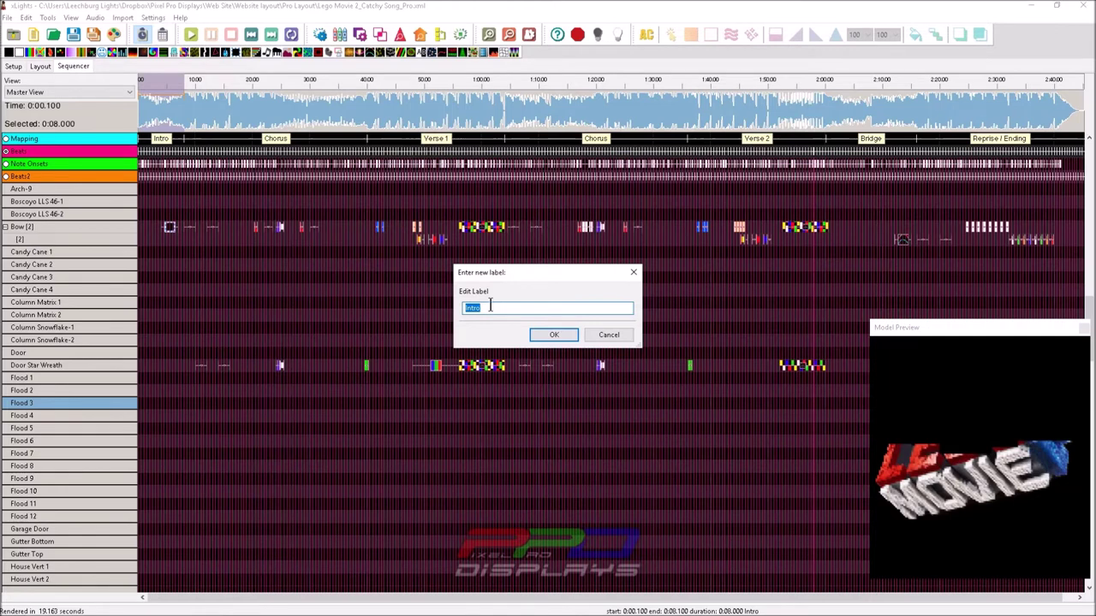
{"action": "left_click", "coordinate": [601, 339]}
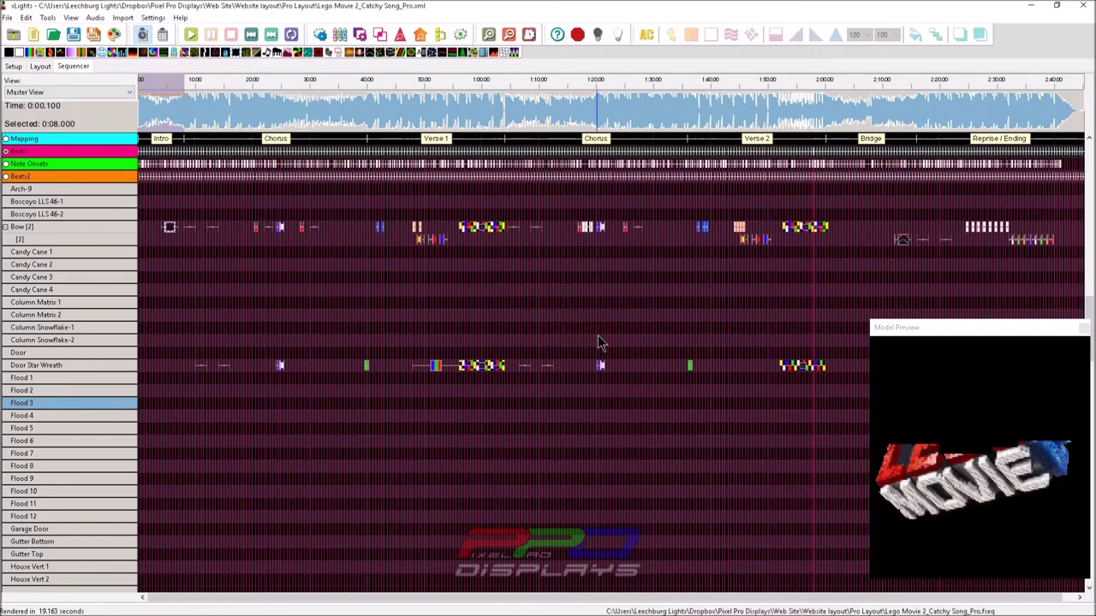
{"action": "left_click", "coordinate": [246, 155]}
Select the first Chorus section, then show the Audio menu's playback speed and volume options
{"action": "left_click", "coordinate": [262, 144]}
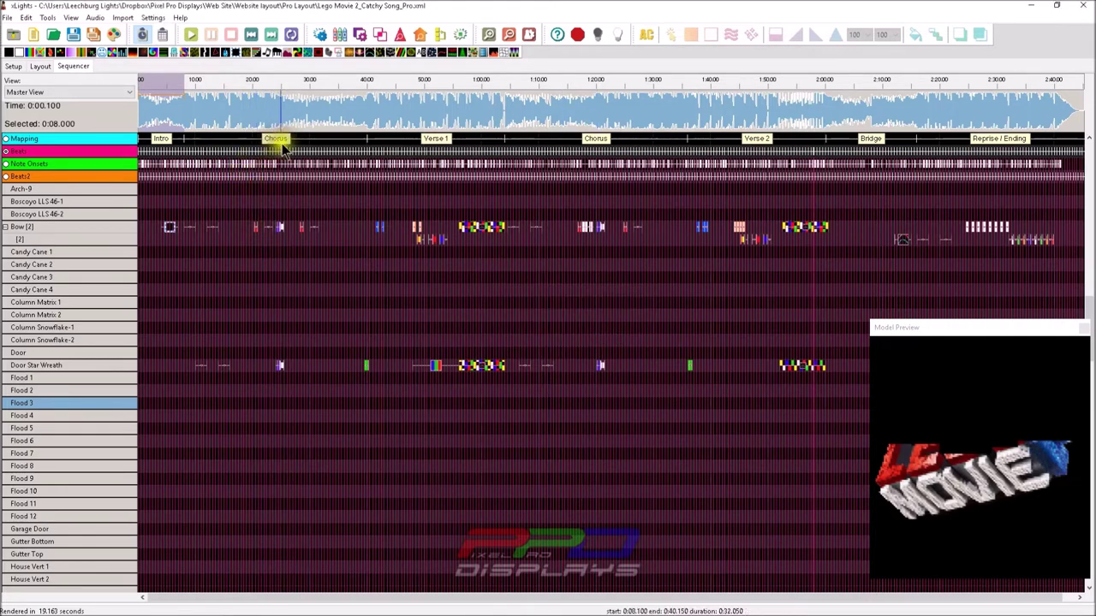
{"action": "left_click", "coordinate": [265, 151]}
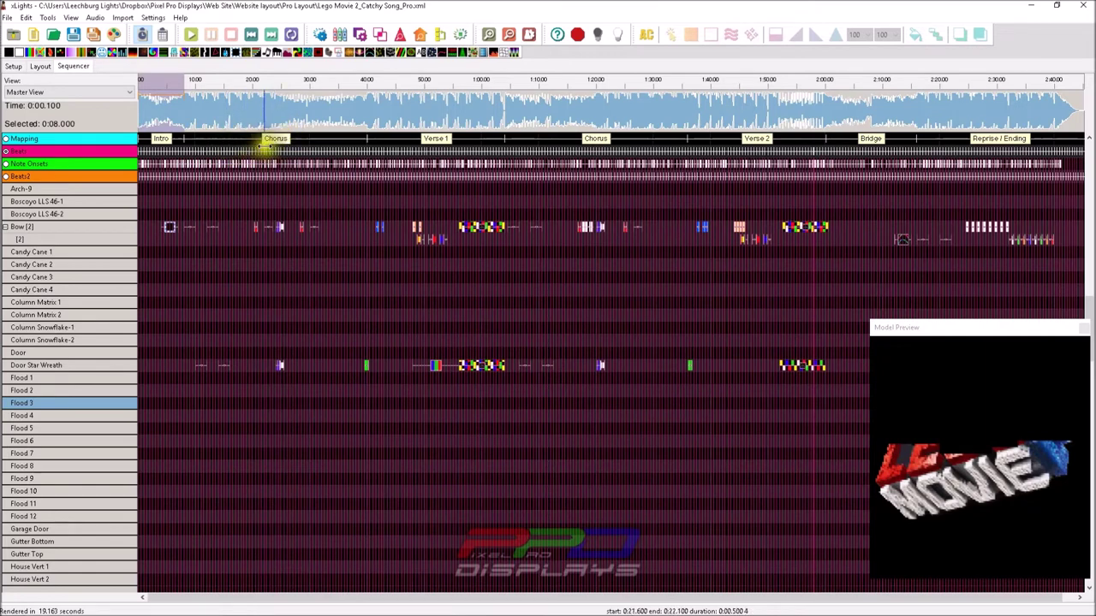
{"action": "left_click", "coordinate": [224, 139]}
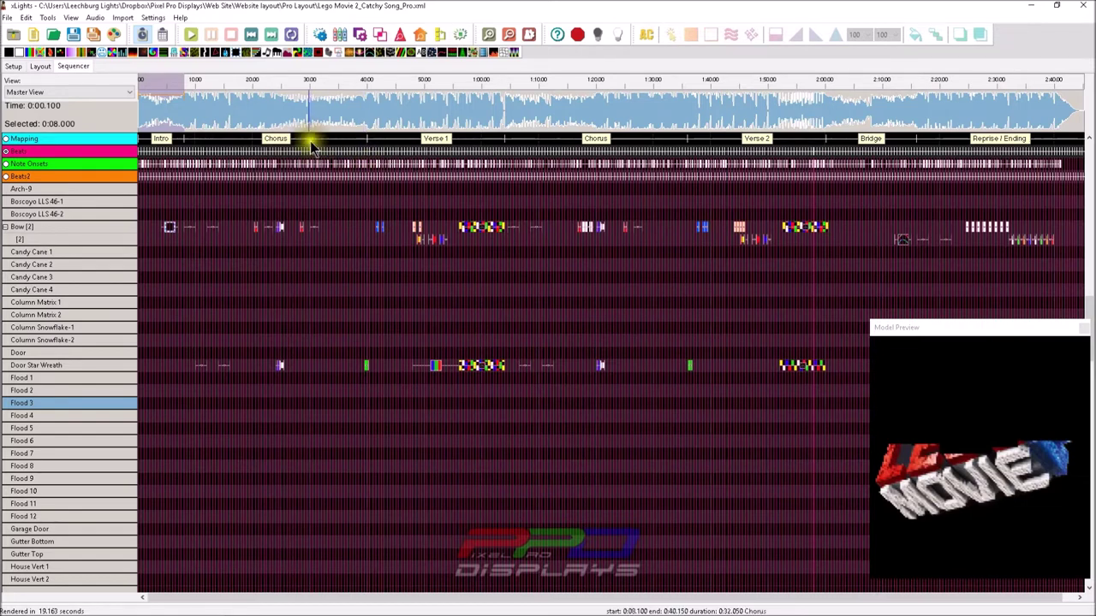
{"action": "left_click", "coordinate": [269, 122]}
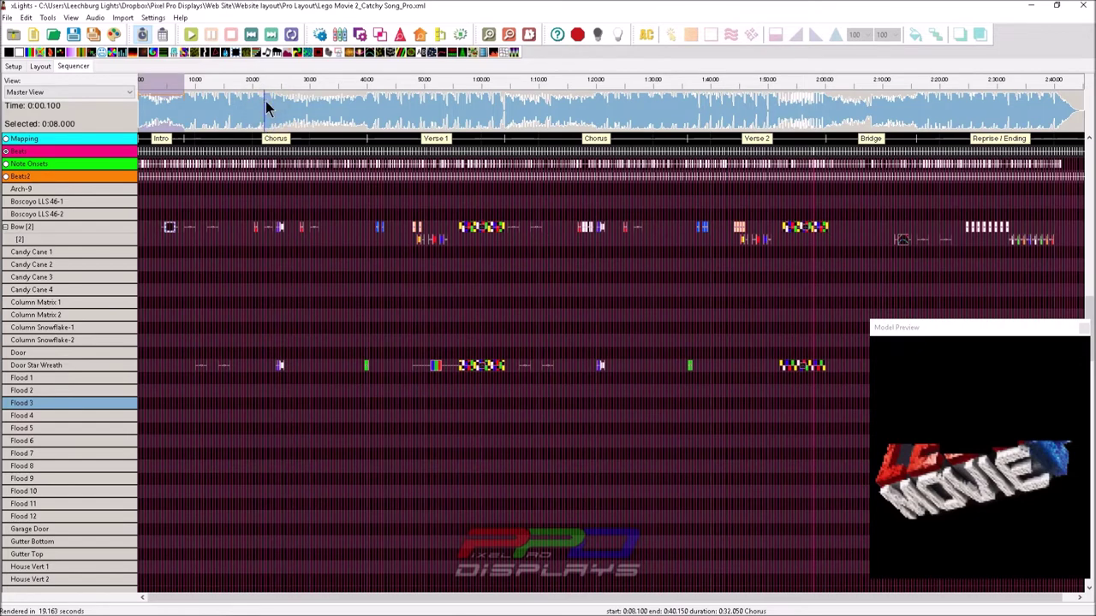
{"action": "left_click", "coordinate": [94, 18]}
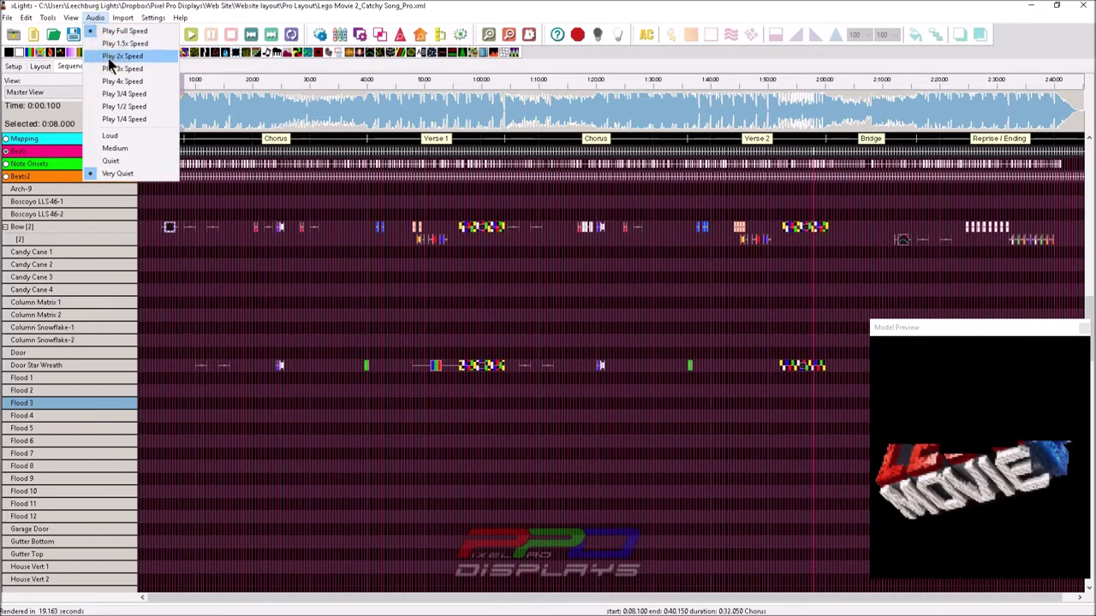
Close the Audio menu, clear the 8-second waveform selection, and play from the start
{"action": "left_click", "coordinate": [114, 44]}
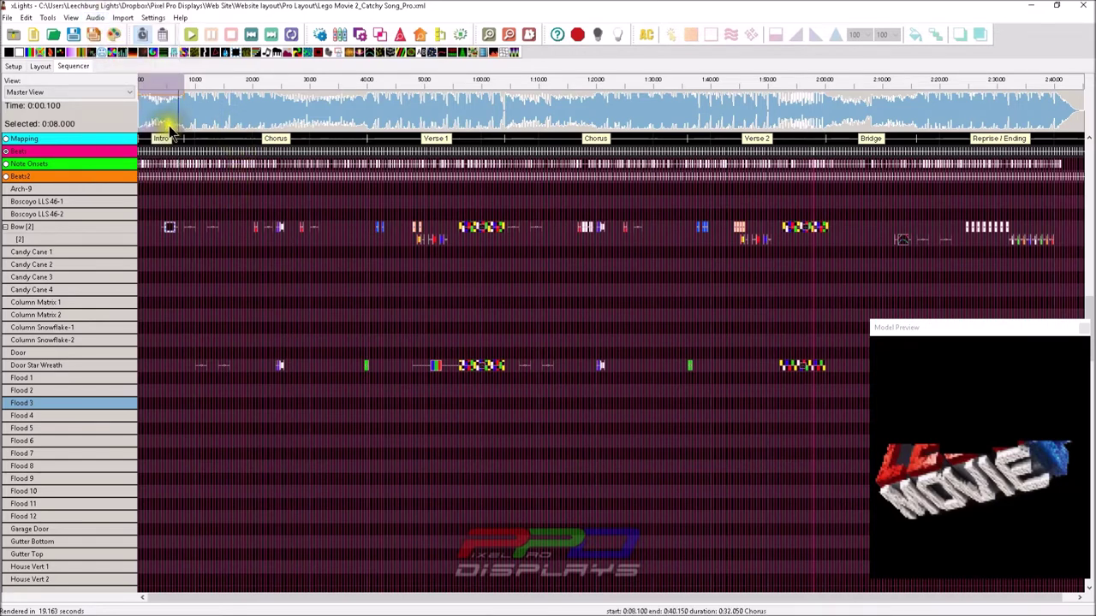
{"action": "left_click", "coordinate": [142, 104]}
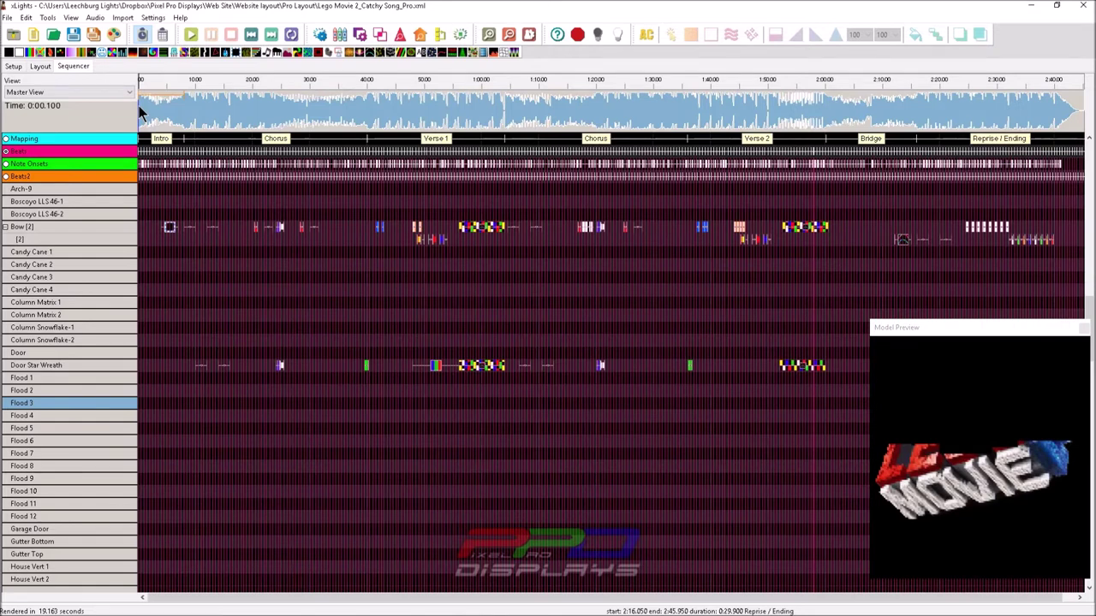
{"action": "key", "text": "space"}
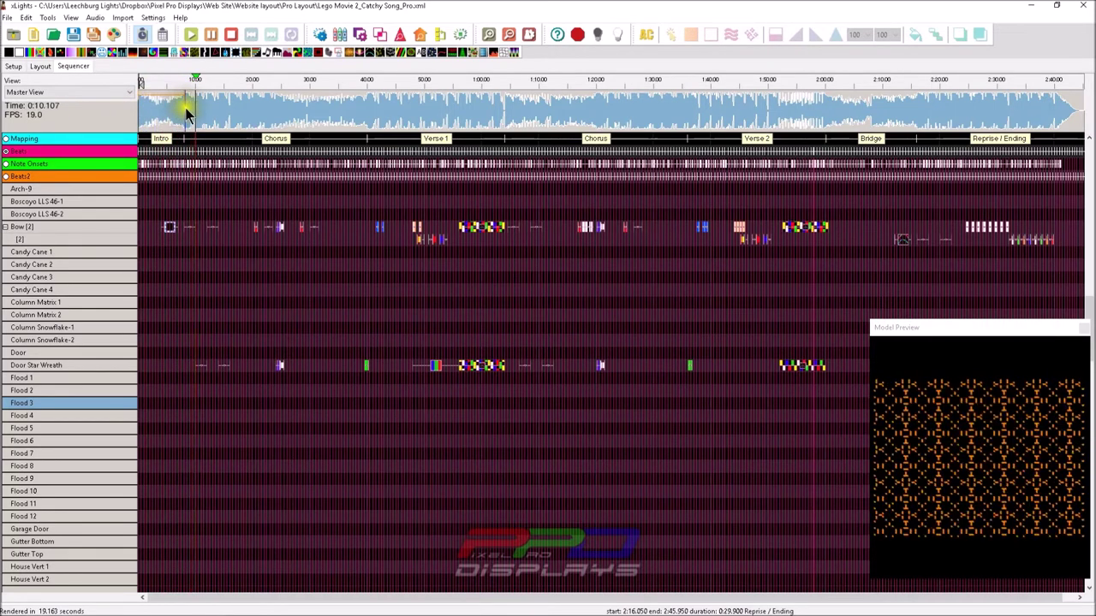
Stop playback and drag the Intro/Chorus boundary so Chorus starts at 0:08.000
{"action": "key", "text": "space"}
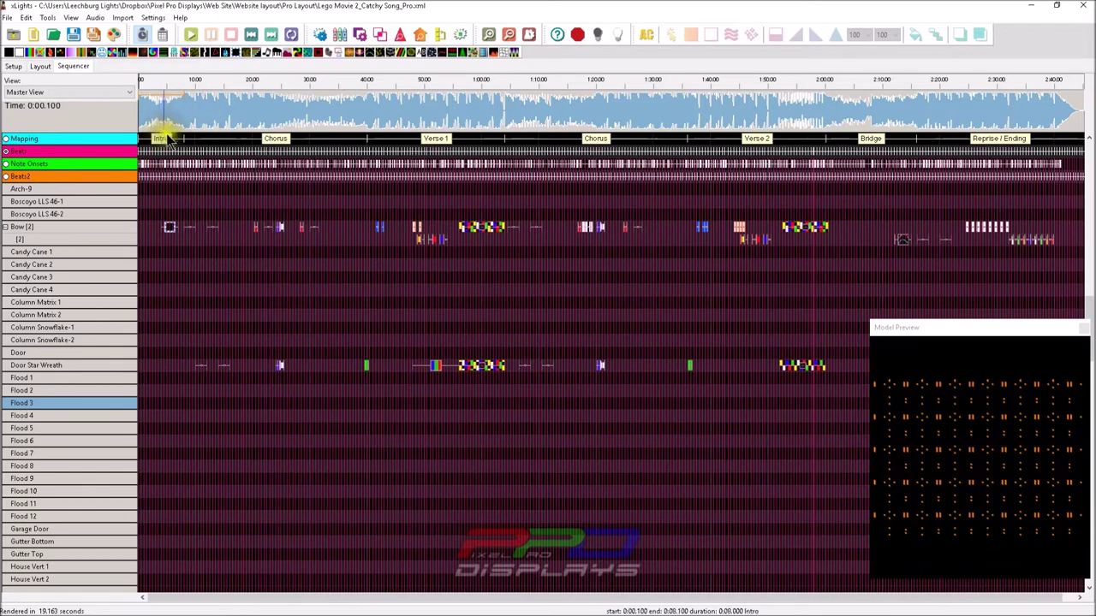
{"action": "left_click", "coordinate": [182, 138]}
{"action": "left_click_drag", "start_coordinate": [182, 138], "coordinate": [185, 137]}
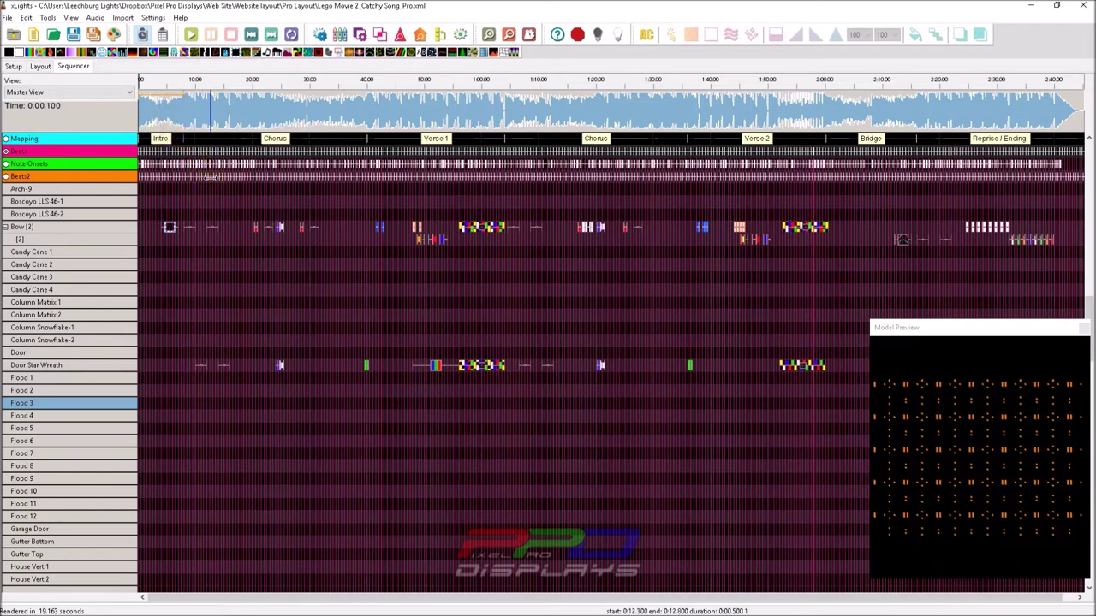
{"action": "left_click", "coordinate": [246, 116]}
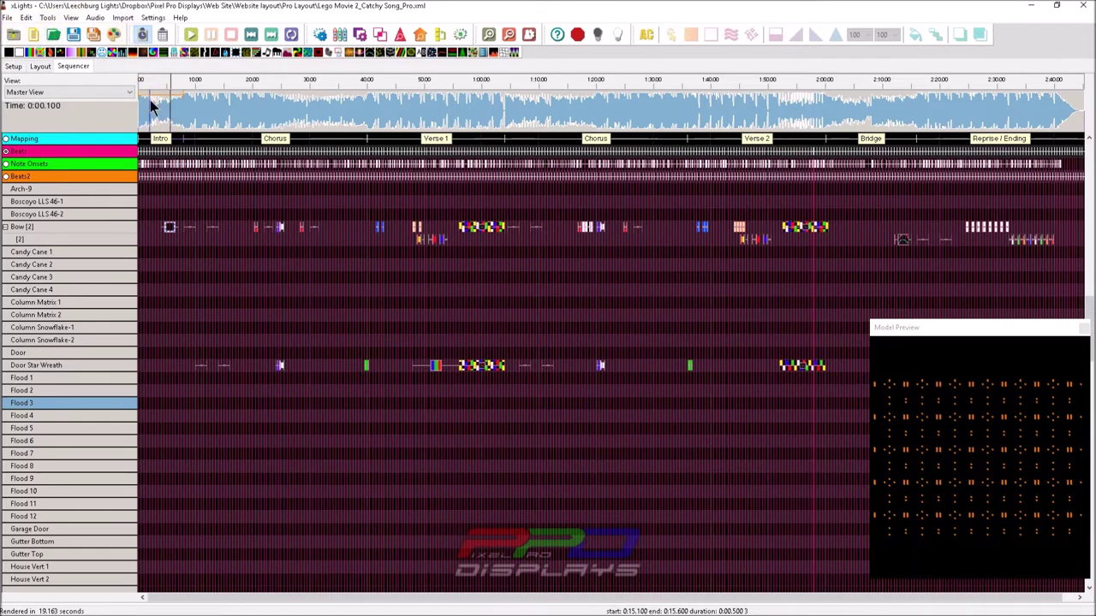
{"action": "left_click", "coordinate": [276, 141]}
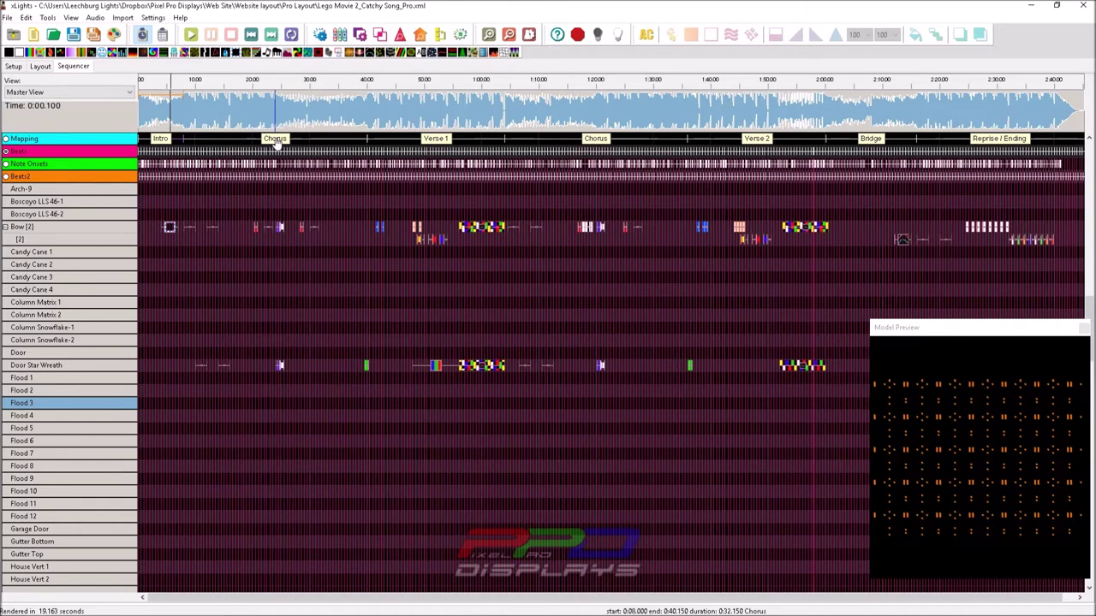
{"action": "left_click", "coordinate": [159, 140]}
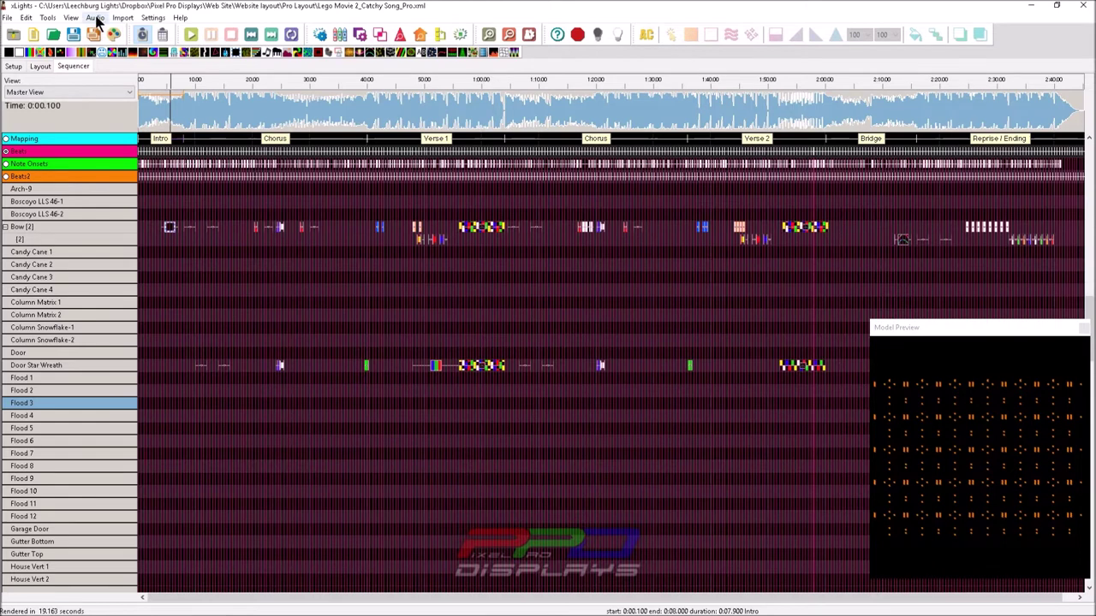
{"action": "left_click", "coordinate": [270, 142]}
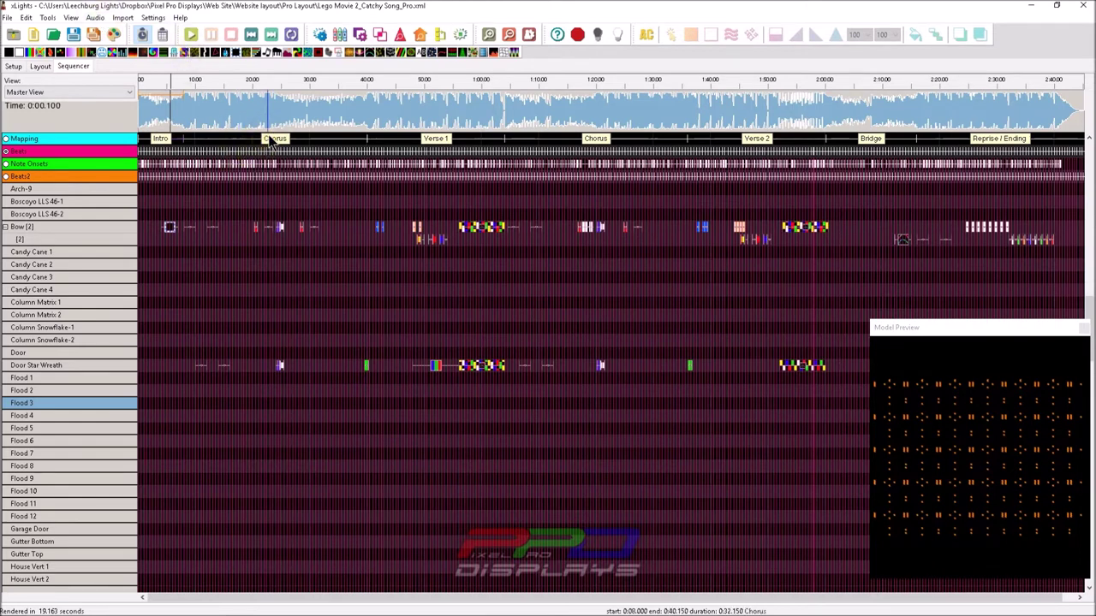
{"action": "left_click", "coordinate": [591, 140]}
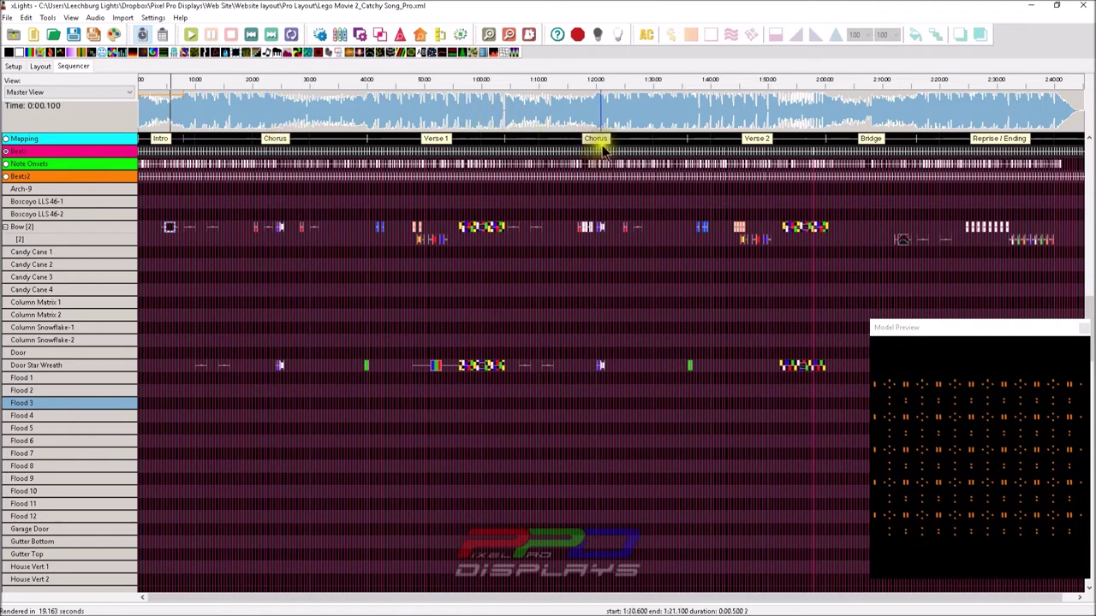
{"action": "left_click", "coordinate": [935, 146]}
{"action": "left_click", "coordinate": [438, 142]}
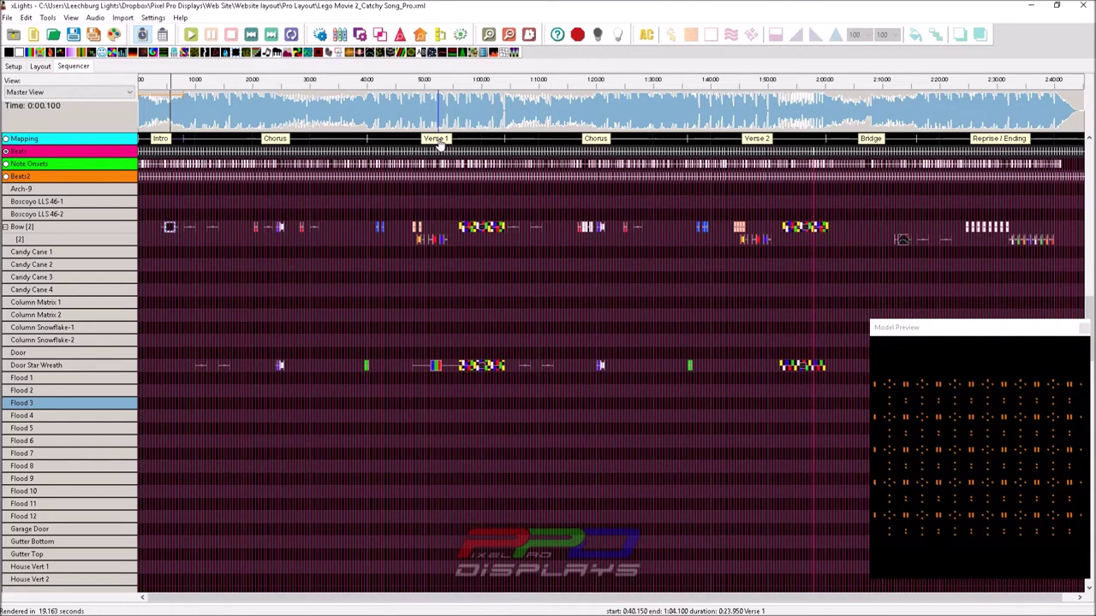
{"action": "left_click", "coordinate": [759, 139]}
{"action": "left_click", "coordinate": [276, 139]}
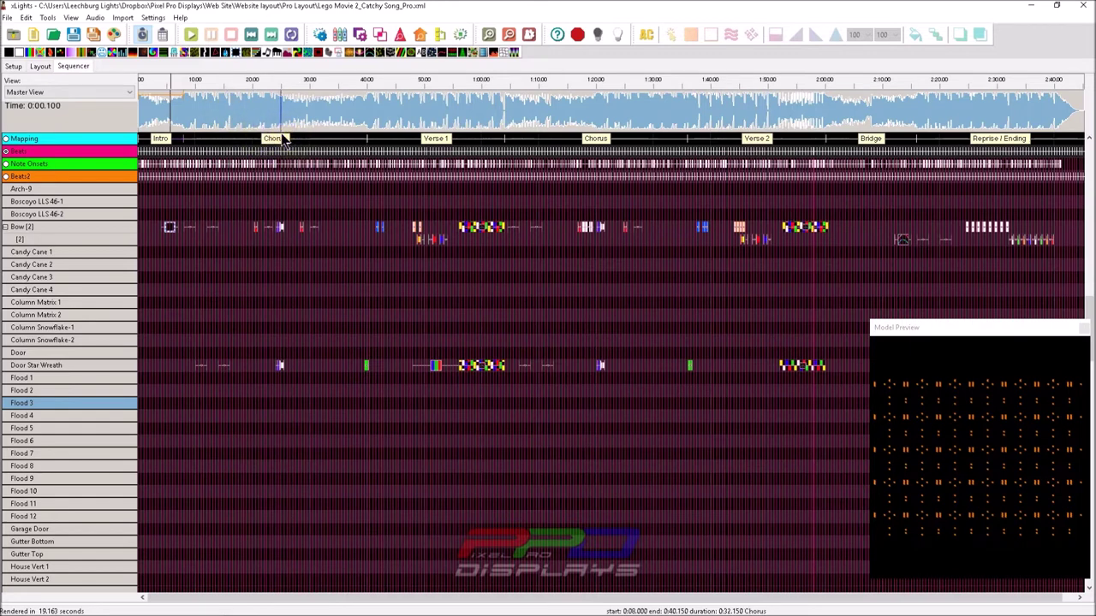
{"action": "left_click", "coordinate": [273, 138]}
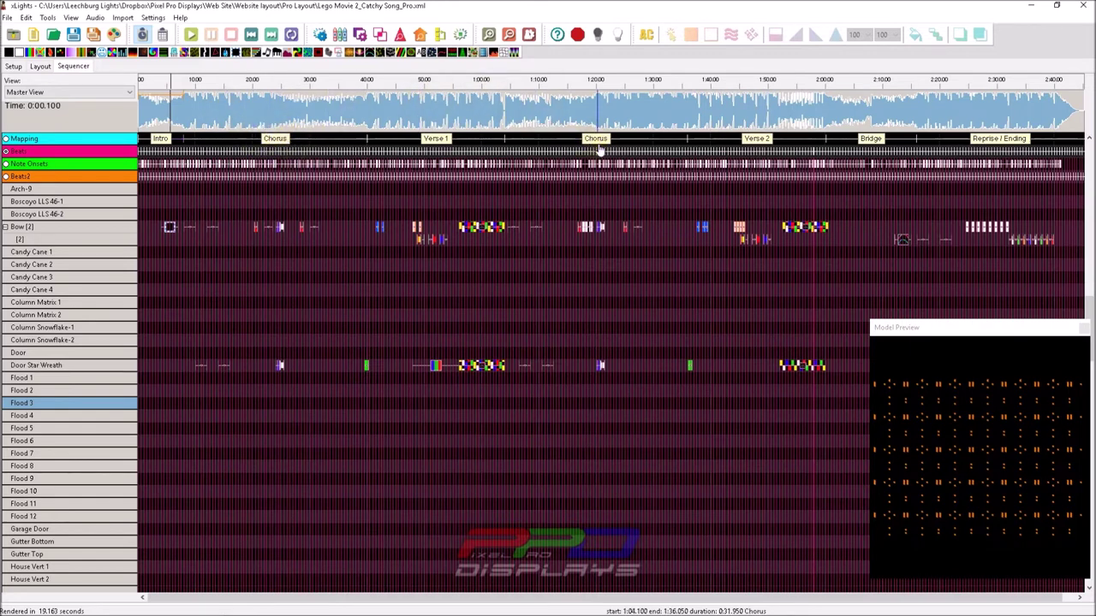
{"action": "left_click", "coordinate": [963, 141]}
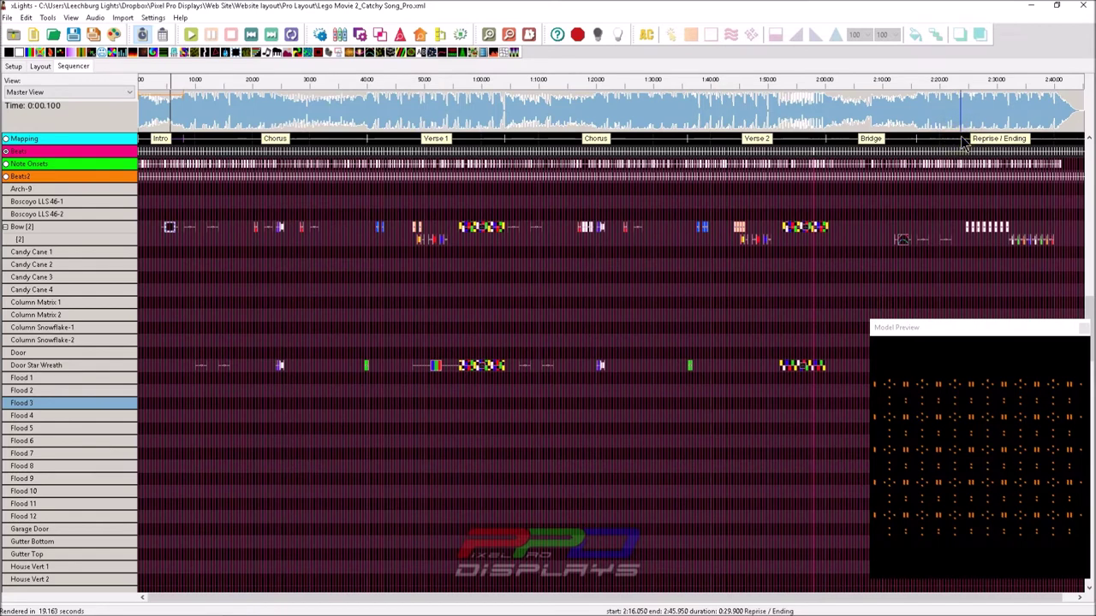
{"action": "left_click", "coordinate": [771, 101]}
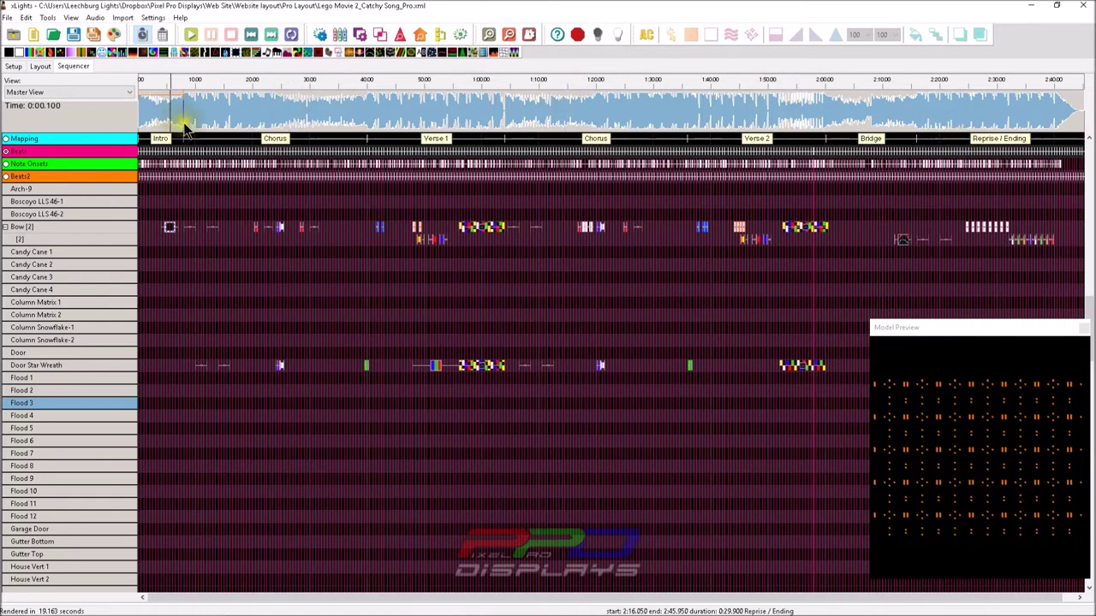
{"action": "left_click", "coordinate": [142, 123]}
{"action": "left_click", "coordinate": [420, 141]}
{"action": "left_click", "coordinate": [269, 138]}
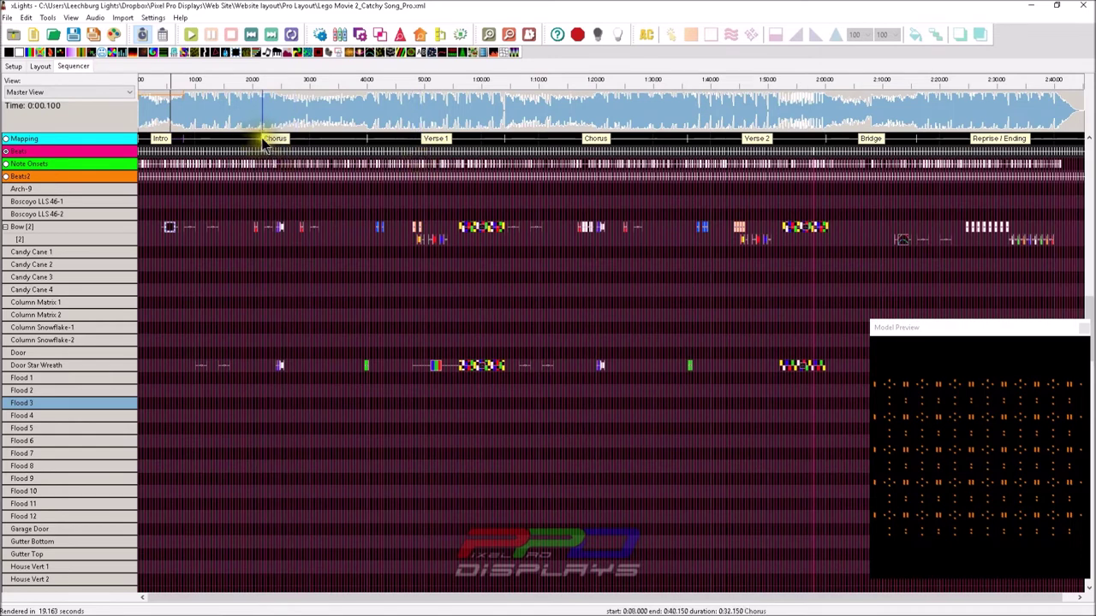
{"action": "left_click", "coordinate": [434, 138]}
{"action": "left_click", "coordinate": [364, 139]}
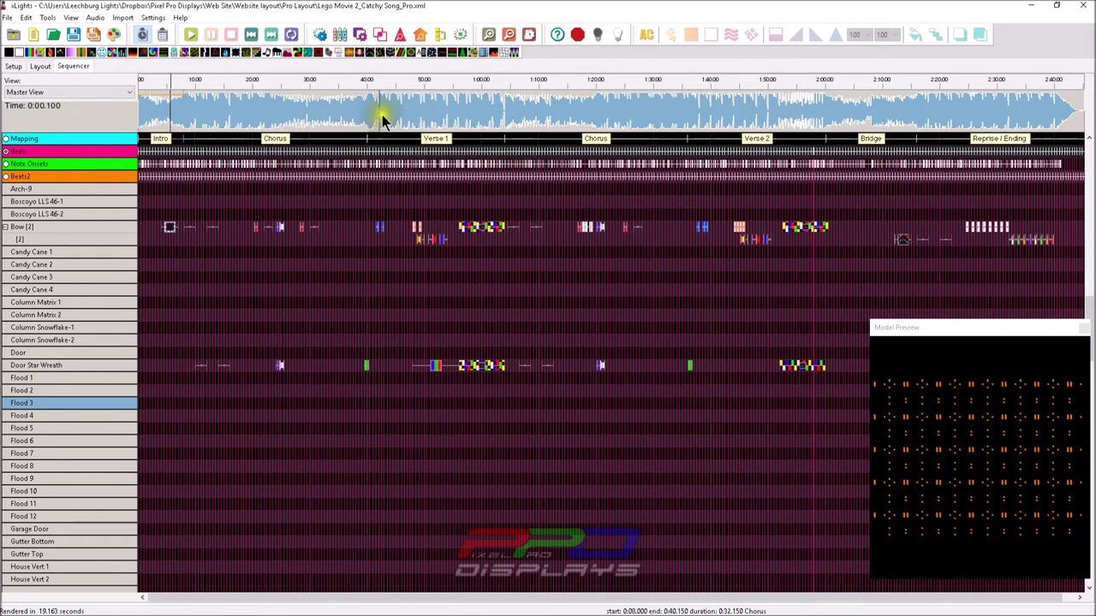
{"action": "left_click", "coordinate": [502, 179]}
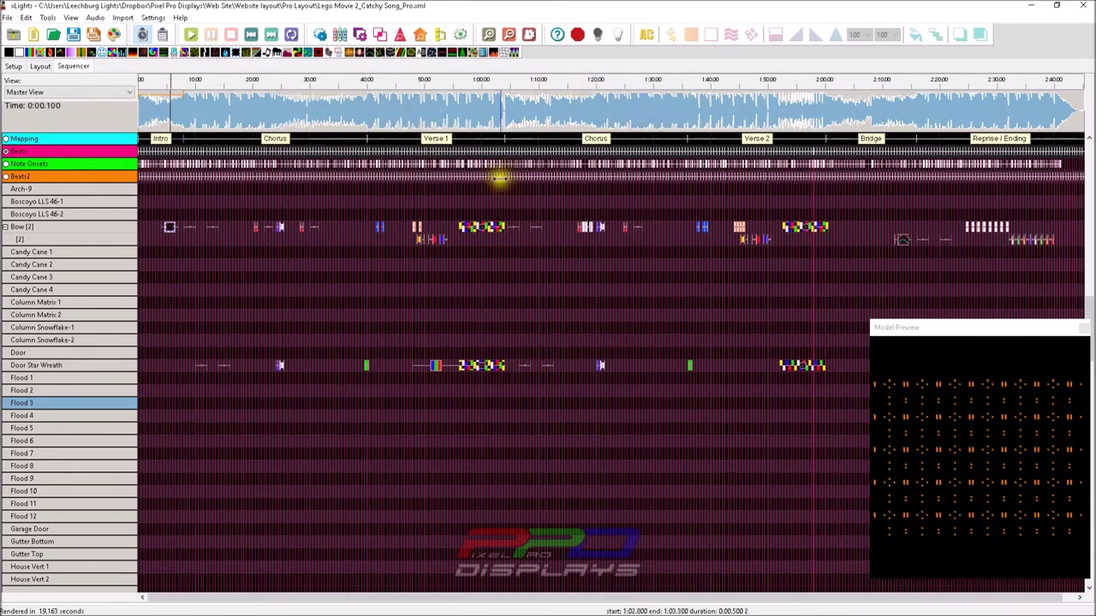
{"action": "left_click", "coordinate": [820, 109]}
{"action": "left_click", "coordinate": [771, 122]}
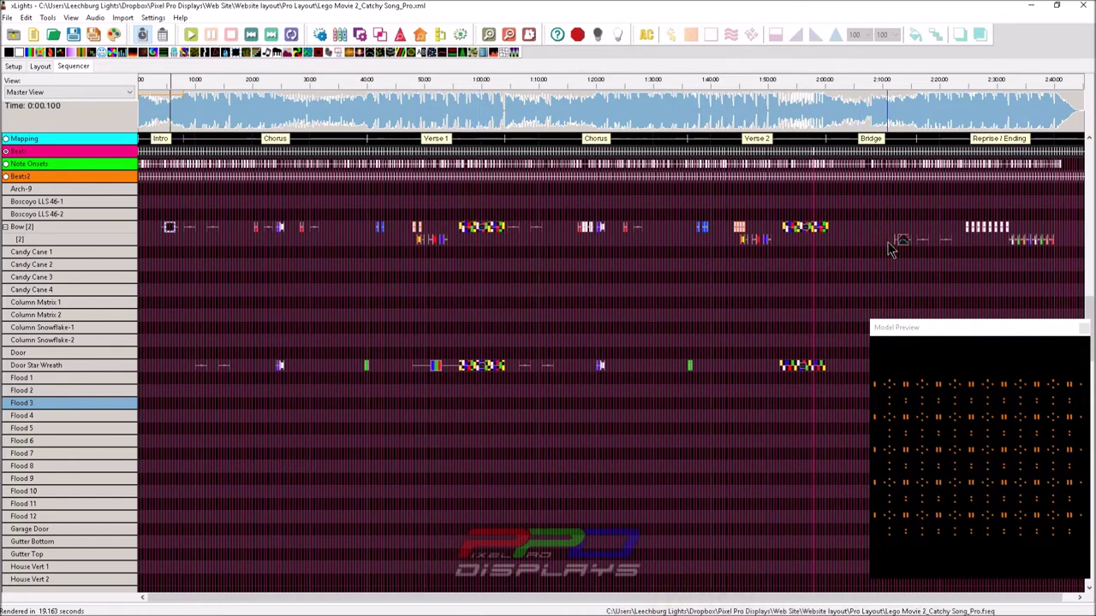
{"action": "left_click", "coordinate": [831, 113]}
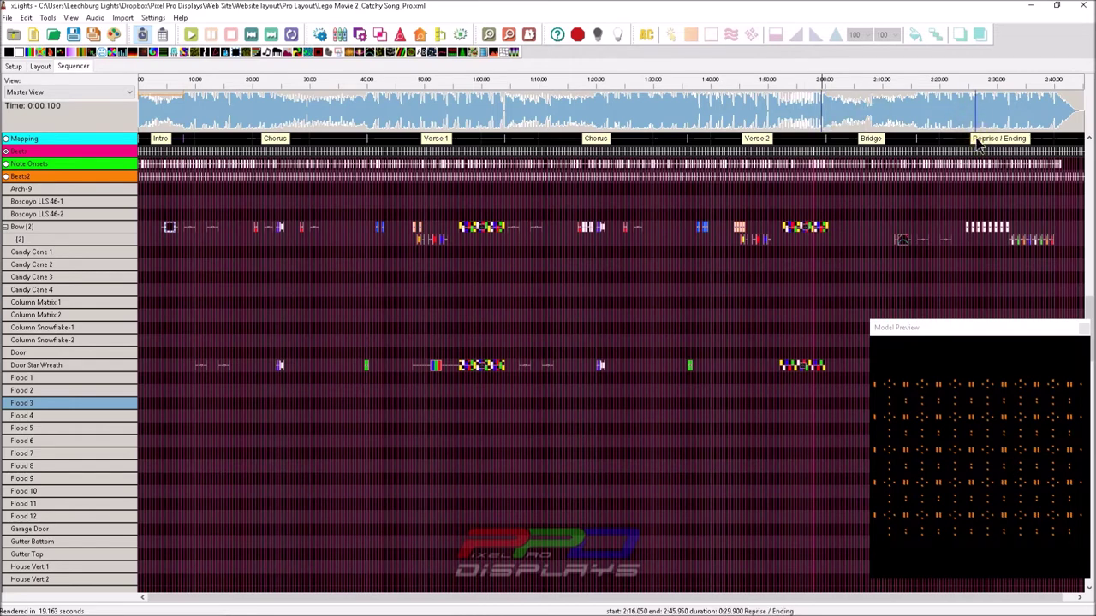
{"action": "left_click", "coordinate": [919, 118]}
{"action": "mouse_move", "coordinate": [548, 114]}
{"action": "left_mouse_down"}
{"action": "mouse_move", "coordinate": [594, 103]}
{"action": "mouse_move", "coordinate": [998, 108]}
{"action": "mouse_move", "coordinate": [501, 107]}
{"action": "left_mouse_up"}
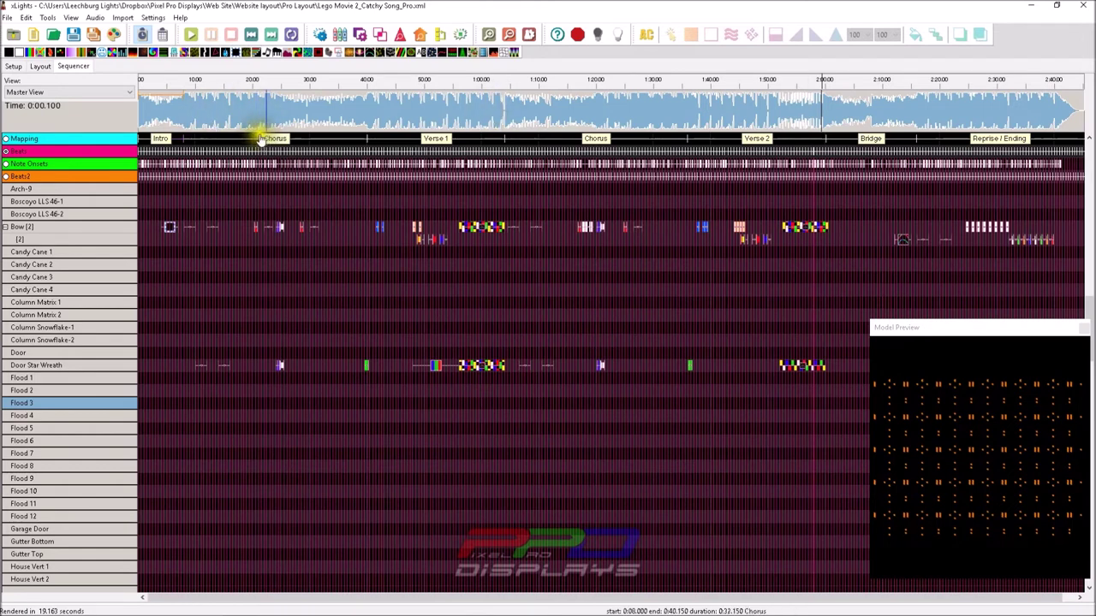
{"action": "left_click", "coordinate": [557, 138]}
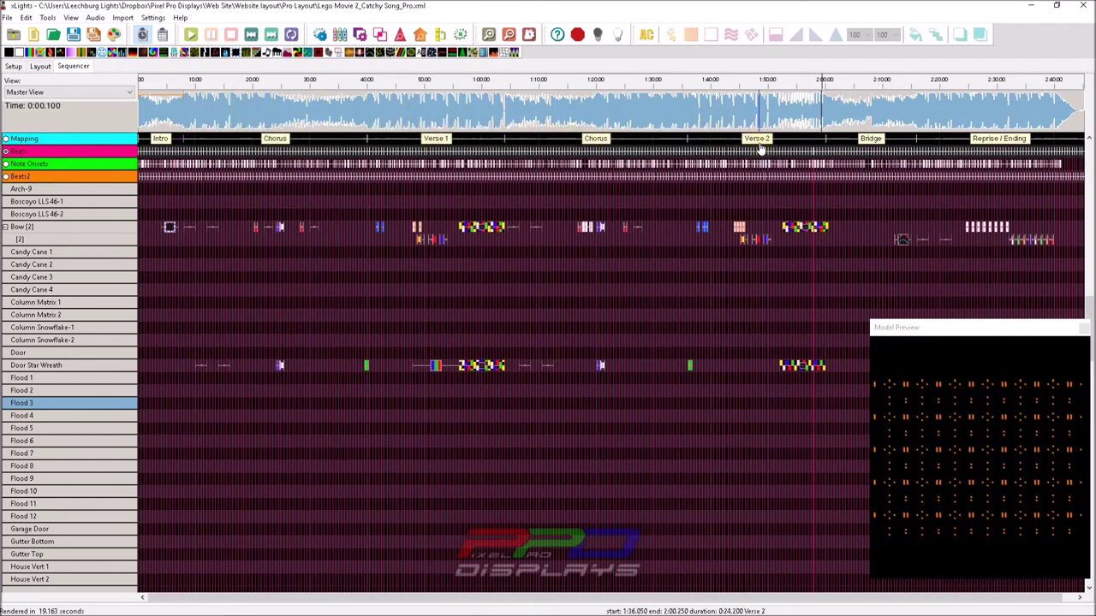
{"action": "left_click", "coordinate": [888, 138]}
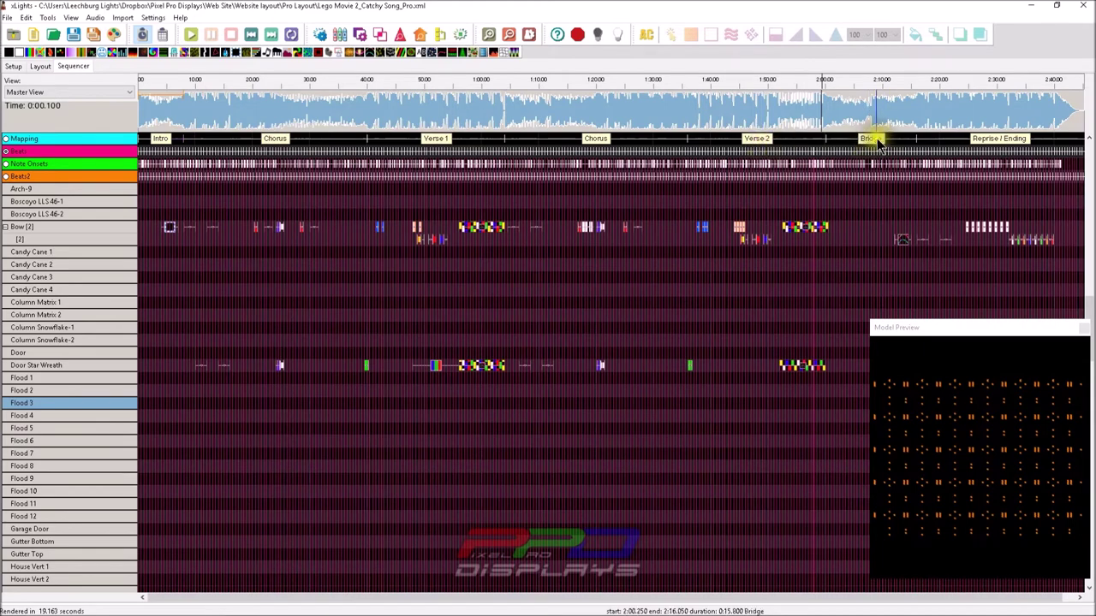
{"action": "double_click", "coordinate": [871, 140]}
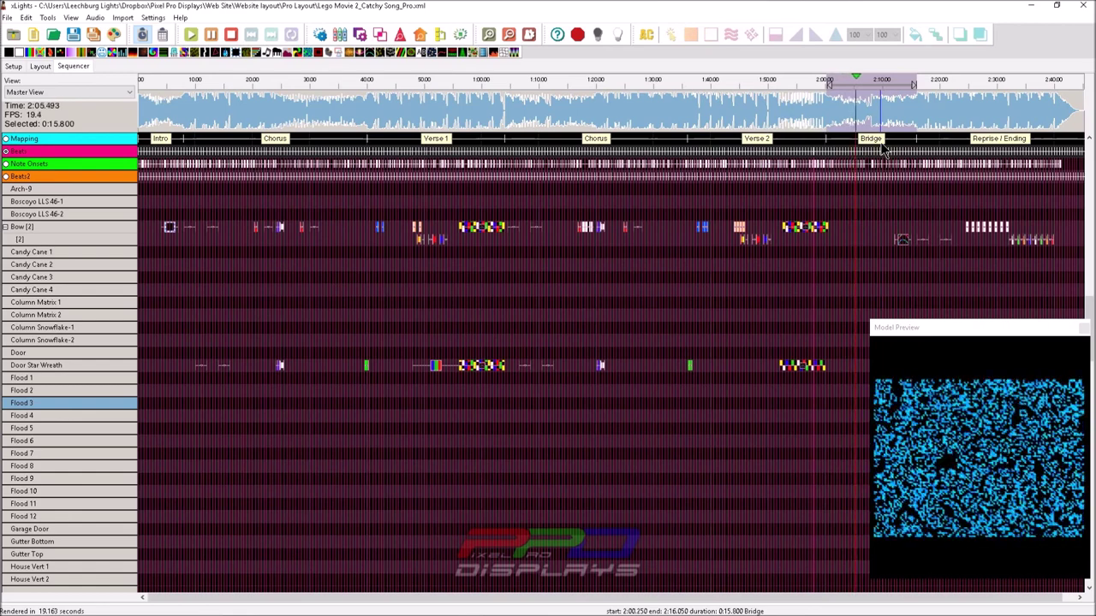
Stop the Bridge playback and select the Chorus, Verse 2, Bridge, then Reprise / Ending sections
{"action": "left_click", "coordinate": [746, 129]}
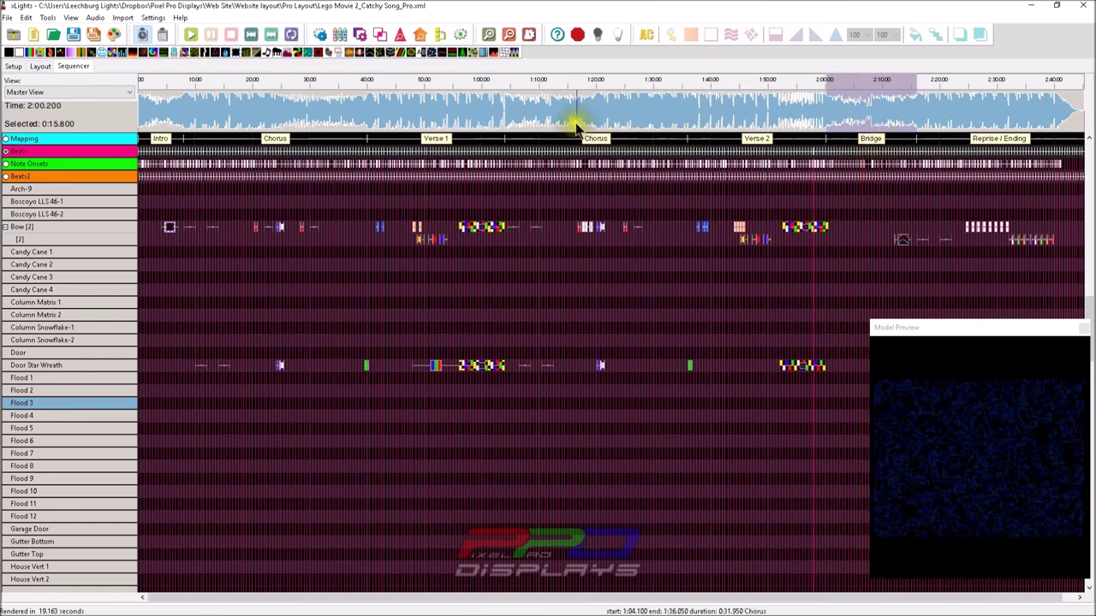
{"action": "left_click", "coordinate": [590, 134]}
{"action": "left_click", "coordinate": [775, 129]}
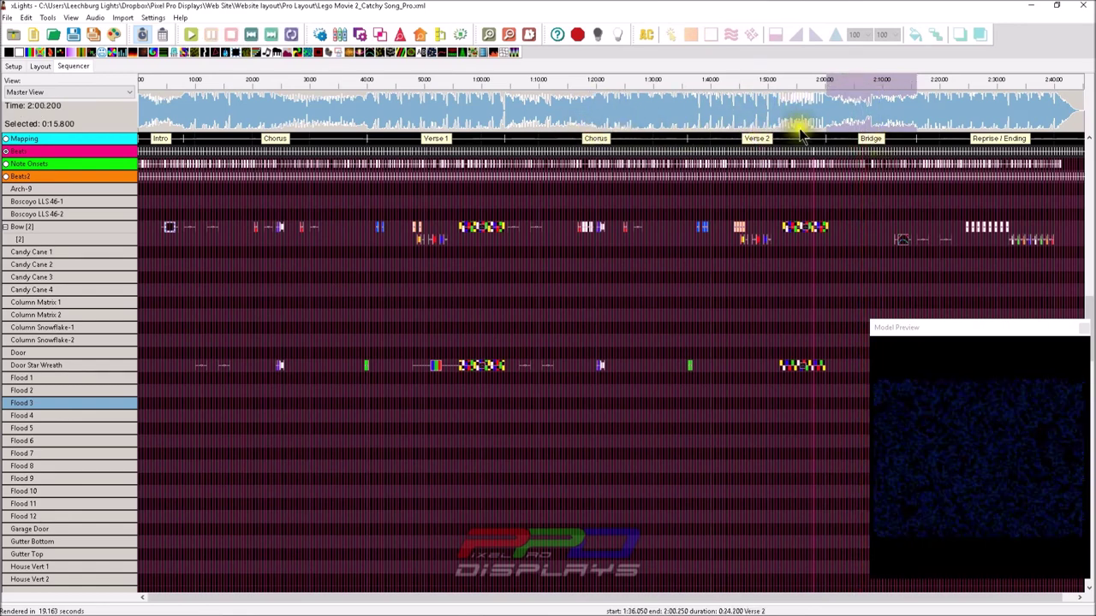
{"action": "left_click", "coordinate": [903, 138]}
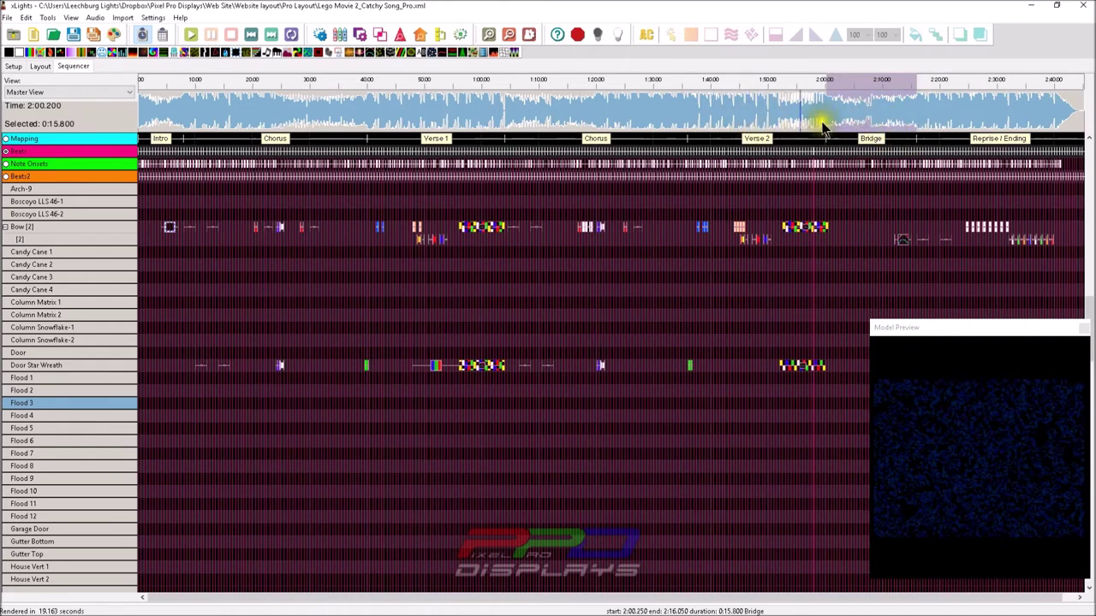
{"action": "left_click", "coordinate": [993, 138]}
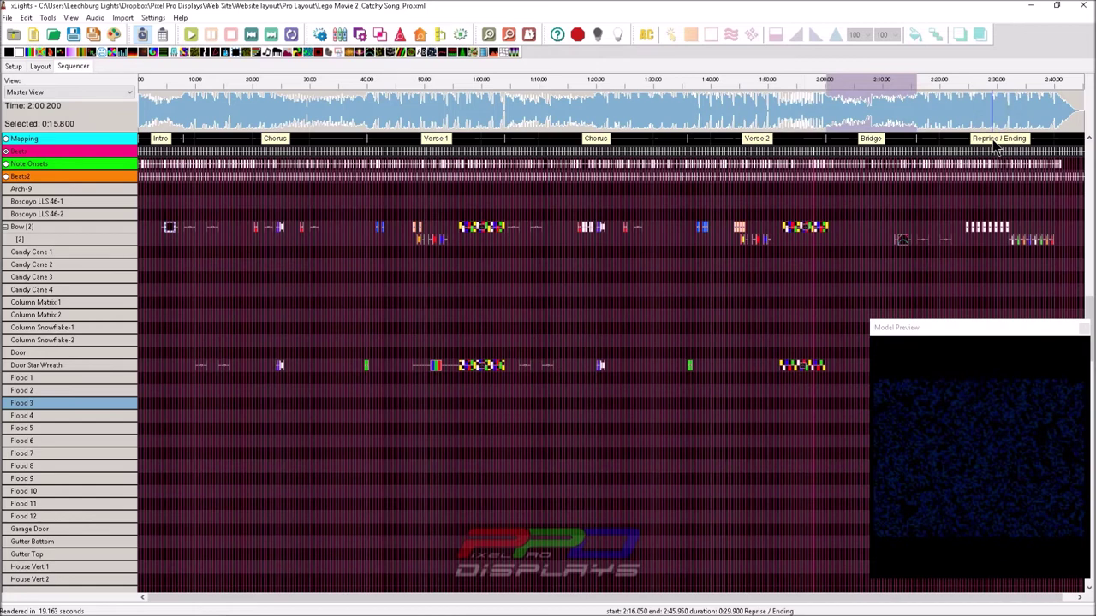
Play the Reprise / Ending section, then stop it at 2:16.00
{"action": "double_click", "coordinate": [995, 142]}
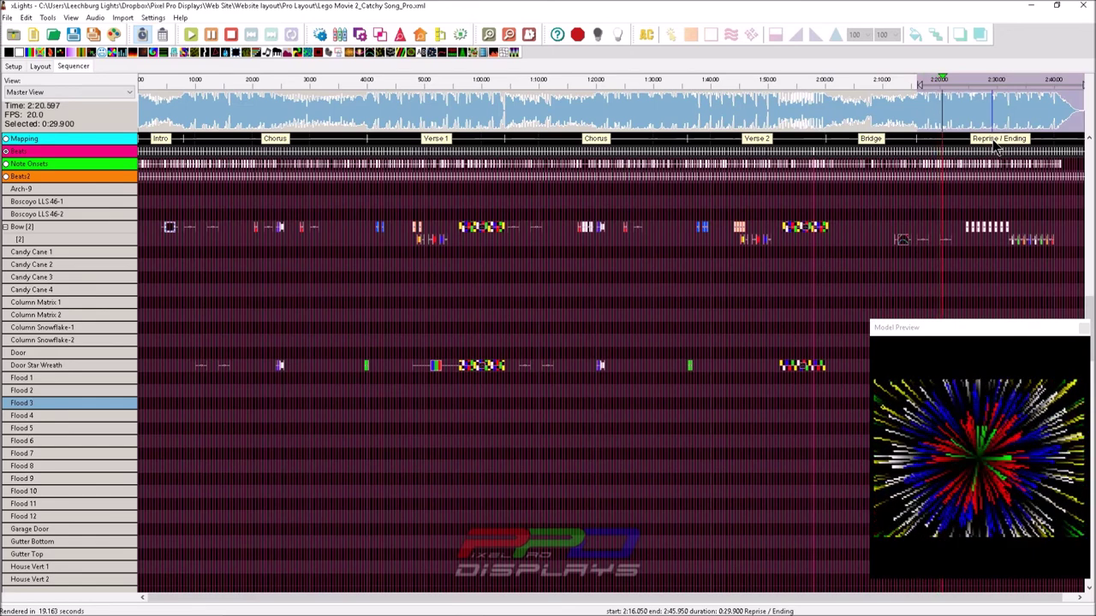
{"action": "left_click", "coordinate": [907, 133]}
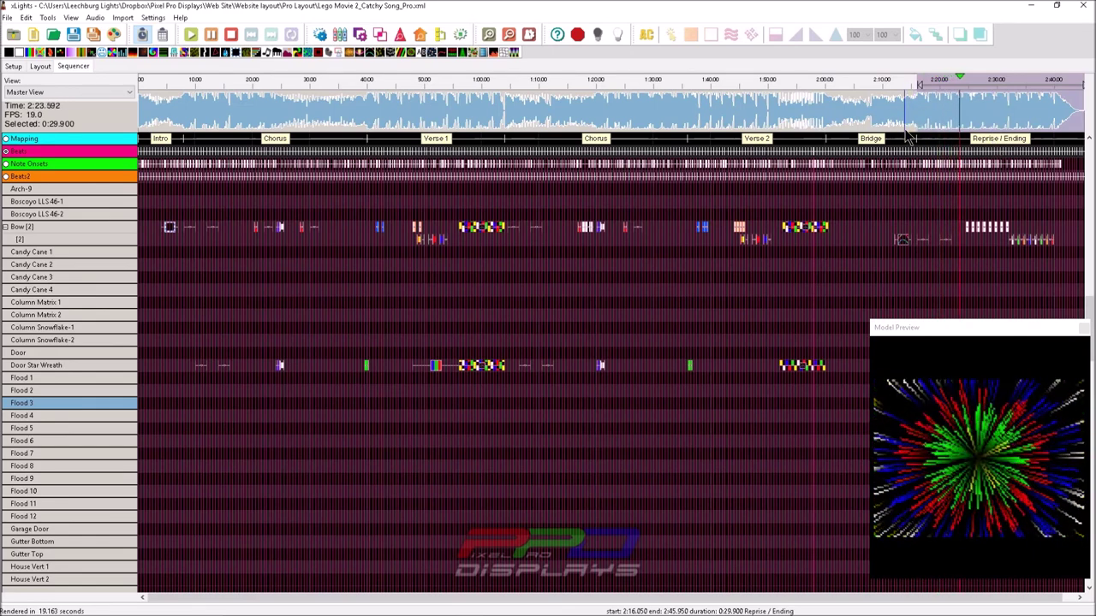
{"action": "left_click", "coordinate": [910, 135]}
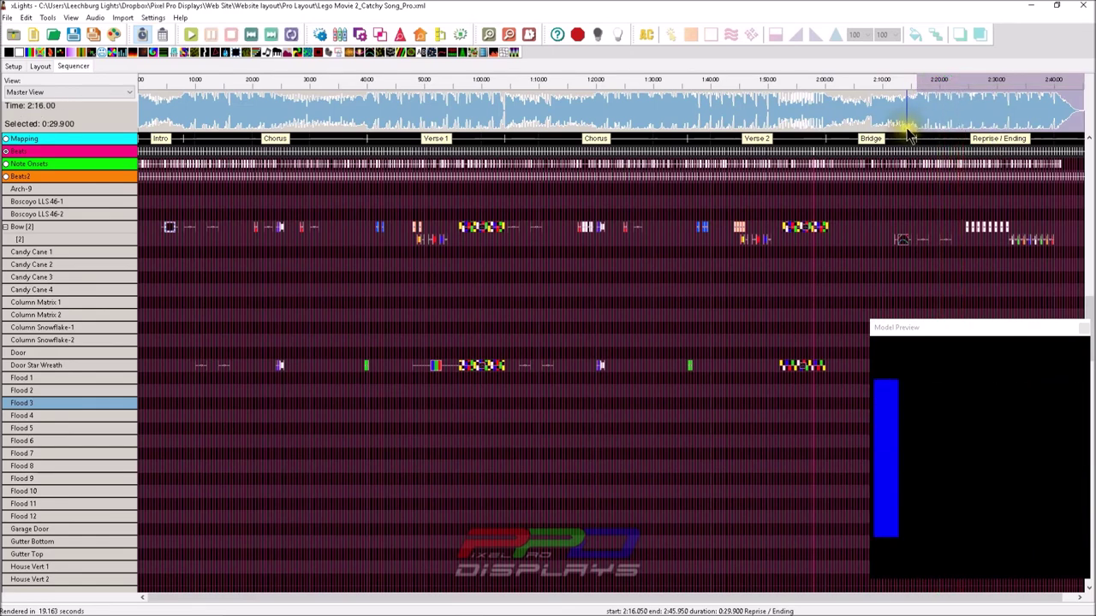
Select a Bow effect, then clear the Reprise / Ending range from the waveform
{"action": "left_click", "coordinate": [700, 238]}
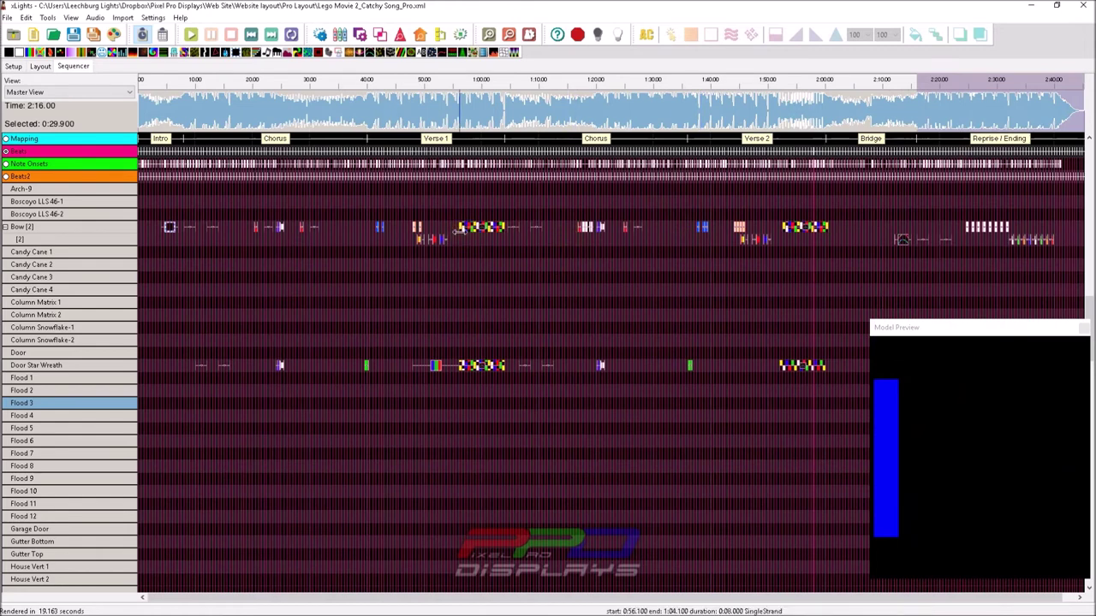
{"action": "left_click", "coordinate": [184, 111]}
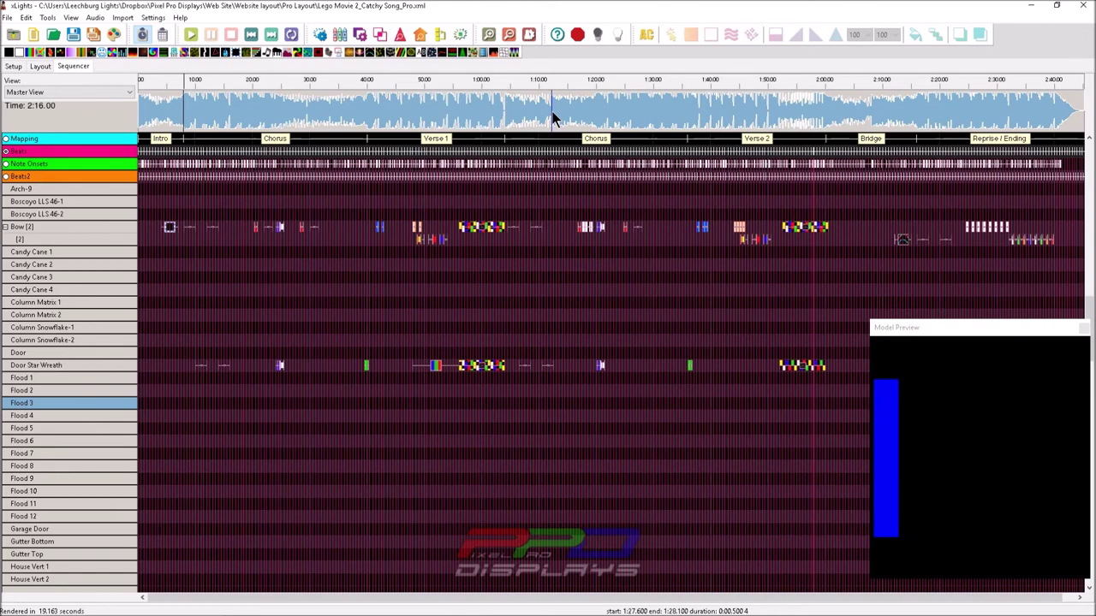
{"action": "left_click", "coordinate": [195, 133]}
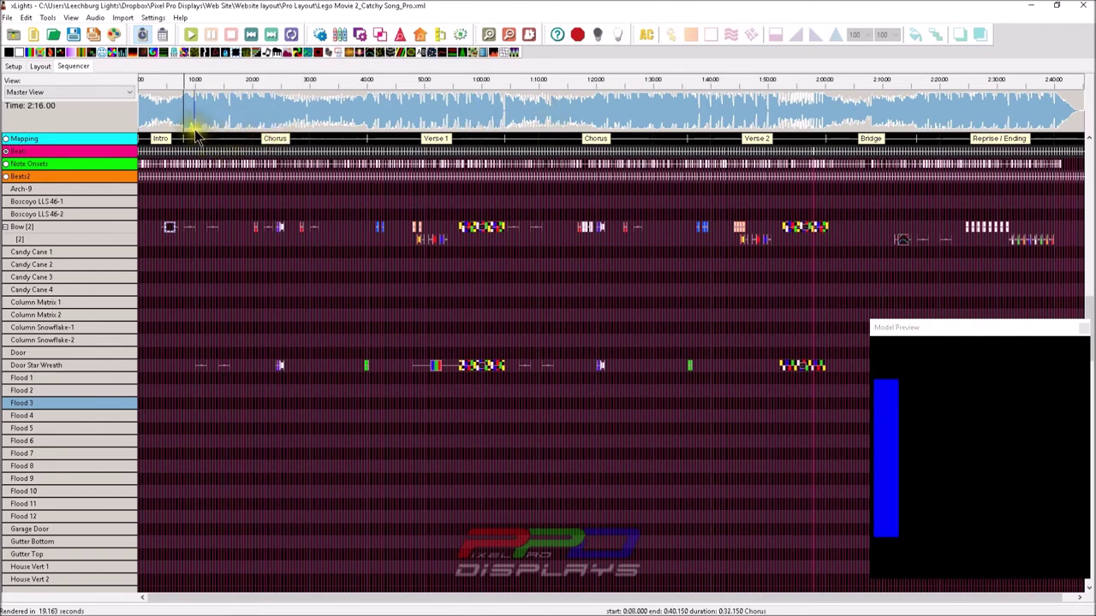